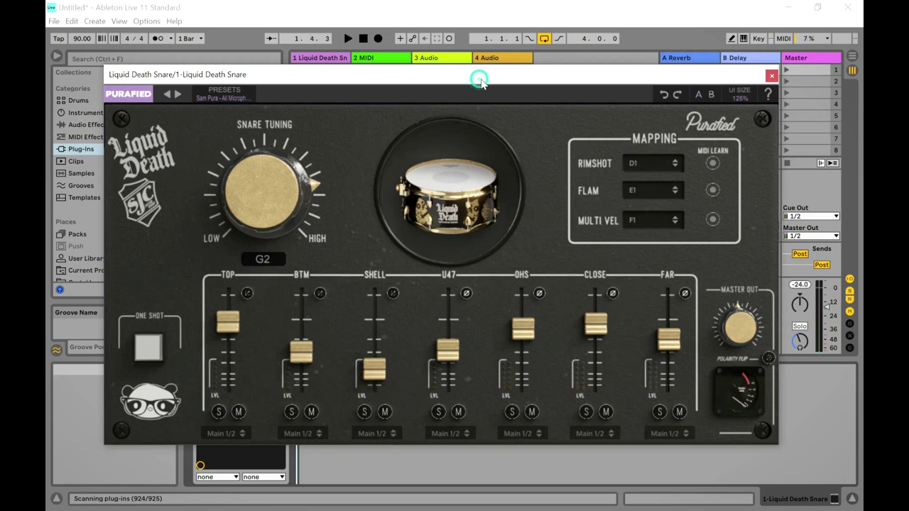
- Reposition the snare plugin window slightly and try One Shot mode during playback, switching it back off
mouse_move(482, 83)
mouse_down()
mouse_move(558, 102)
mouse_move(560, 113)
mouse_move(544, 91)
mouse_move(460, 81)
mouse_move(478, 79)
mouse_up()
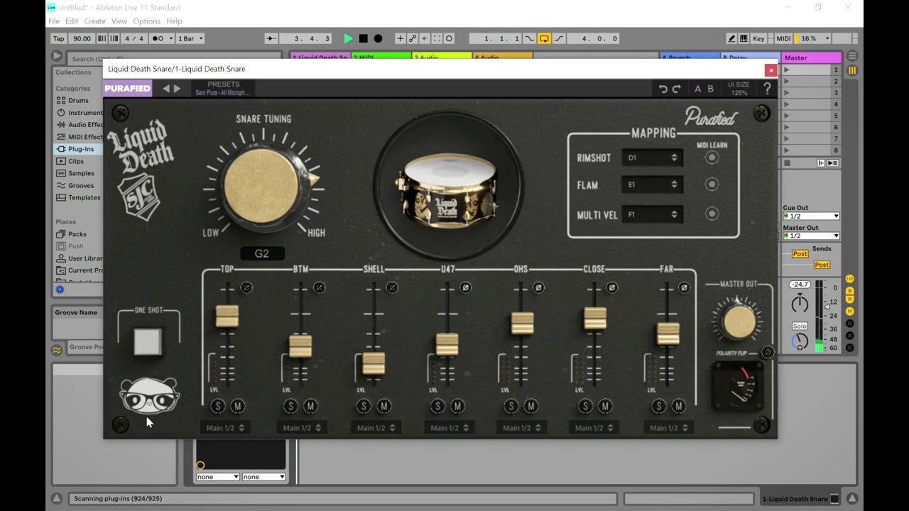
click(150, 345)
click(149, 345)
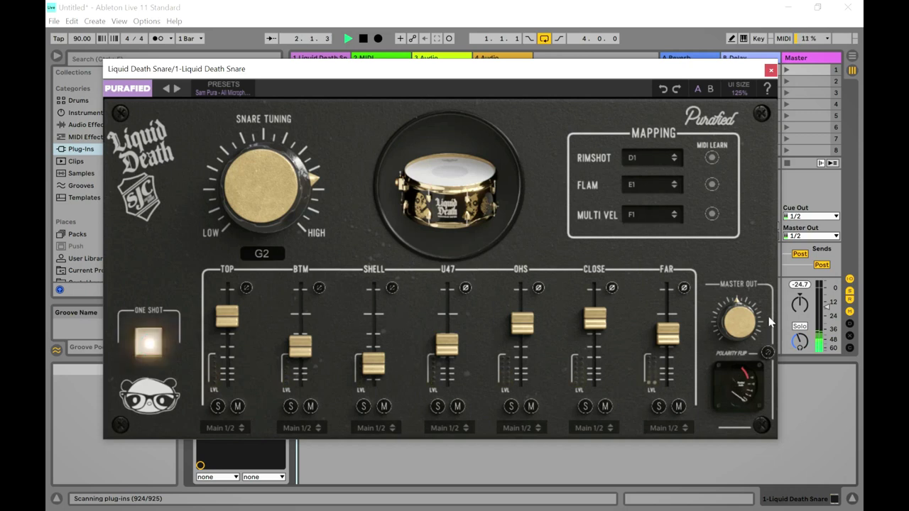
drag(732, 328, 728, 320)
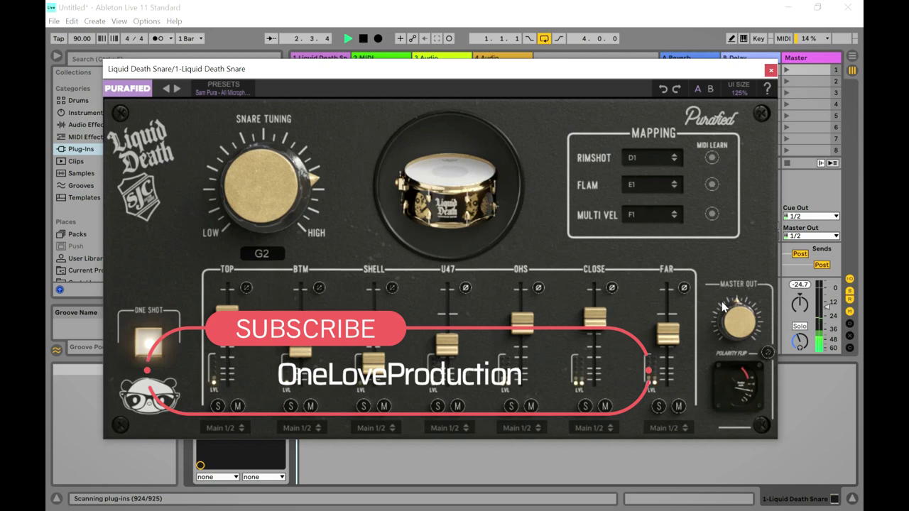
click(153, 343)
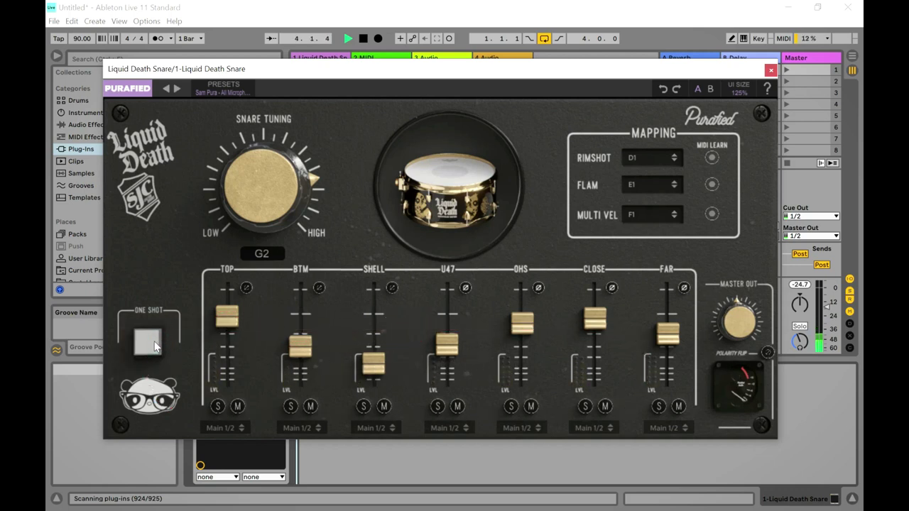
click(142, 346)
click(142, 347)
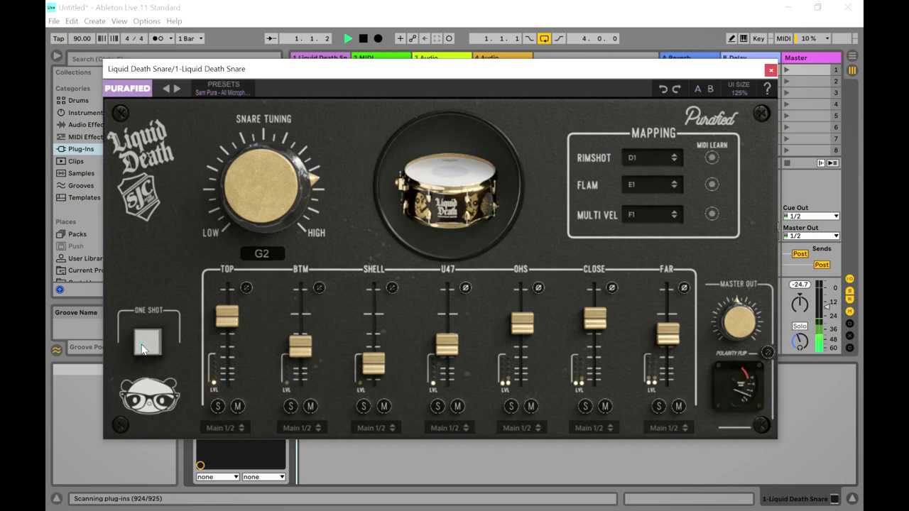
- Try mapping the Rimshot articulation to E1 and restore it to D1
click(643, 159)
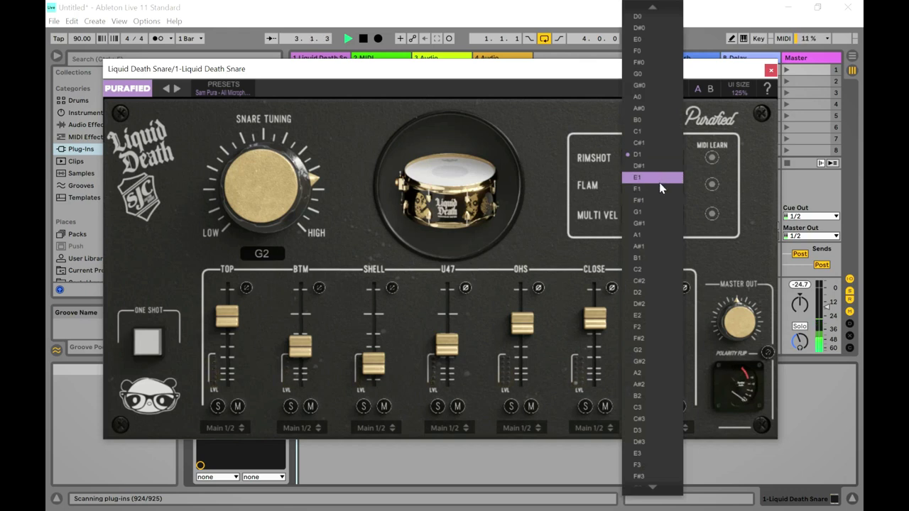
click(658, 180)
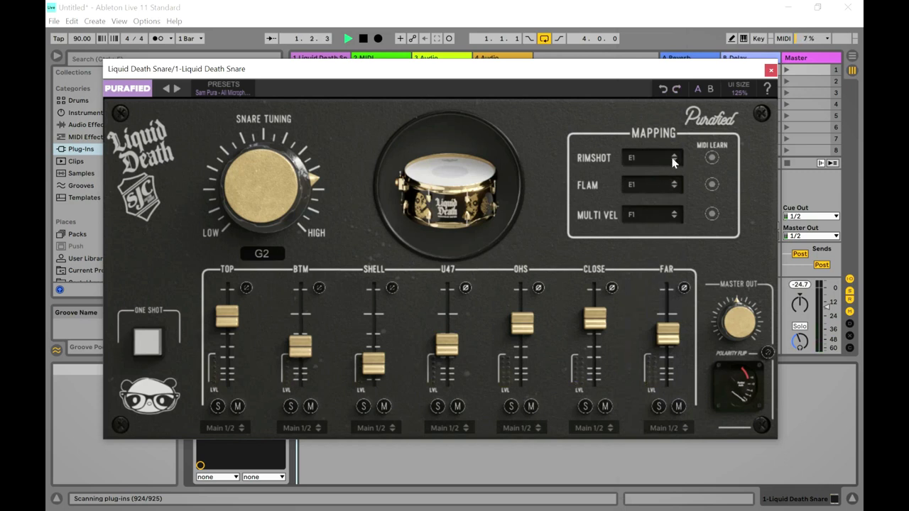
click(675, 159)
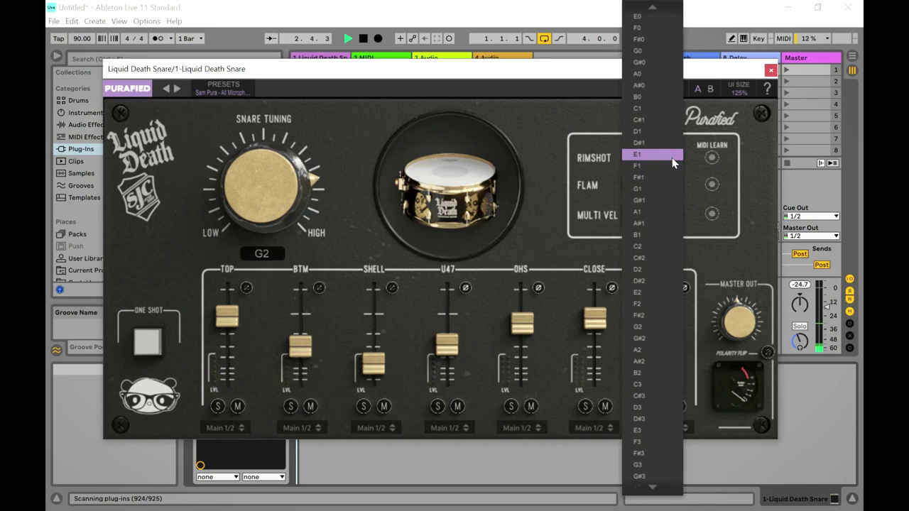
click(652, 133)
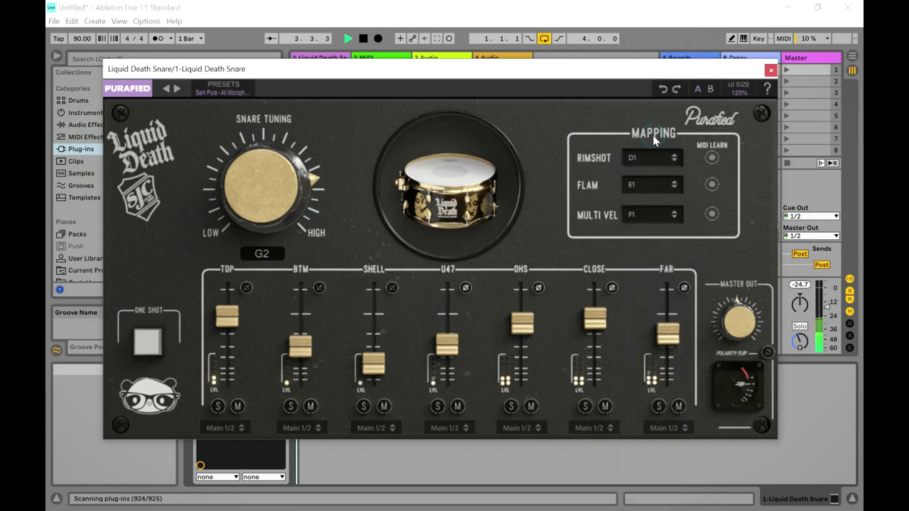
- Try mapping the Flam articulation to note C-2 and to note E-1
click(675, 186)
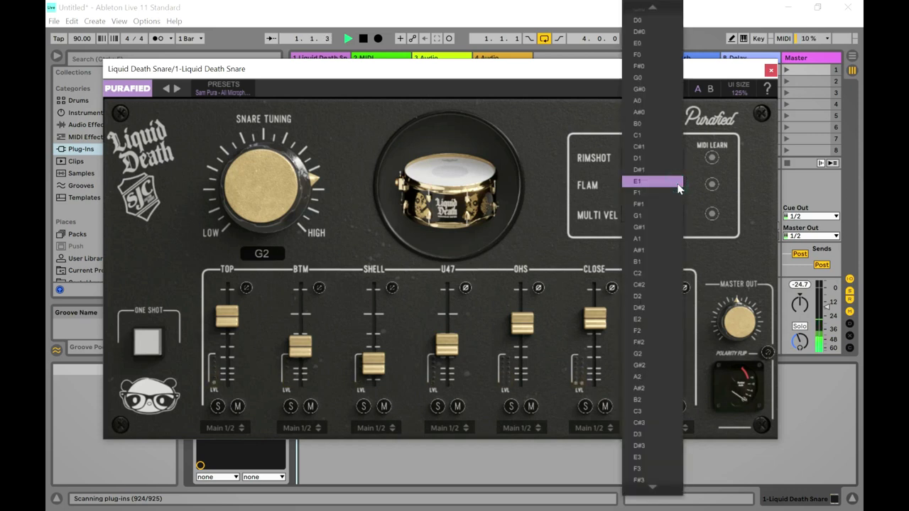
click(696, 206)
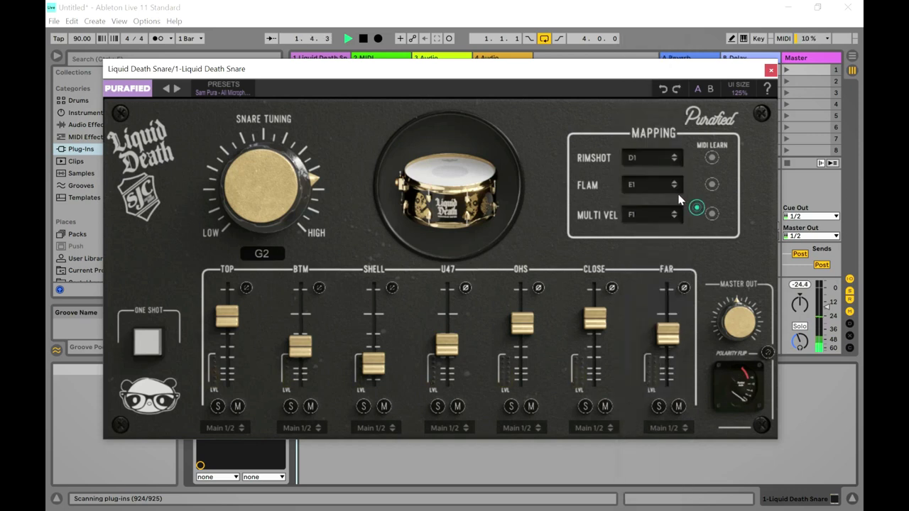
click(672, 187)
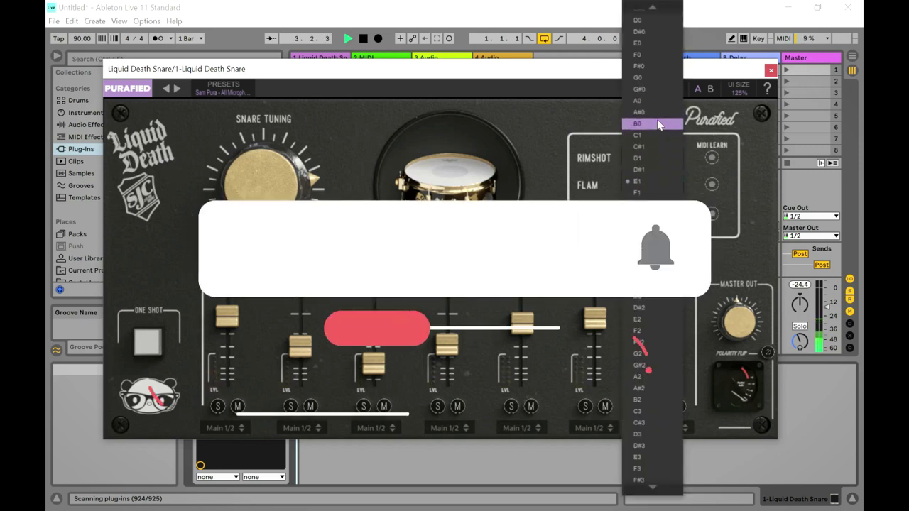
scroll(651, 77, up, 9)
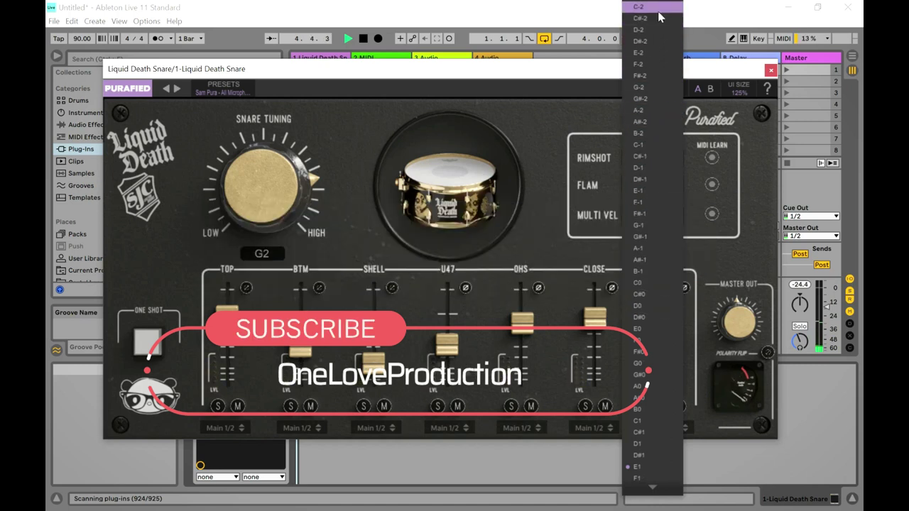
click(658, 17)
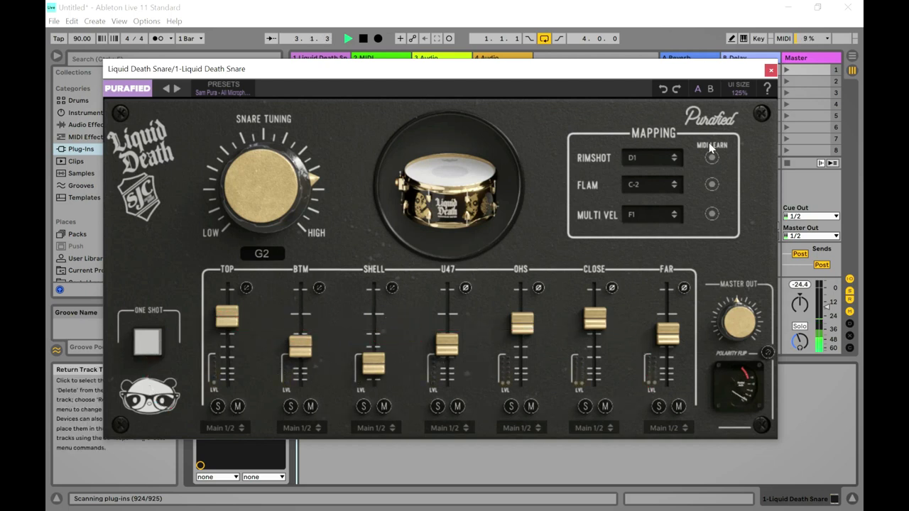
click(659, 186)
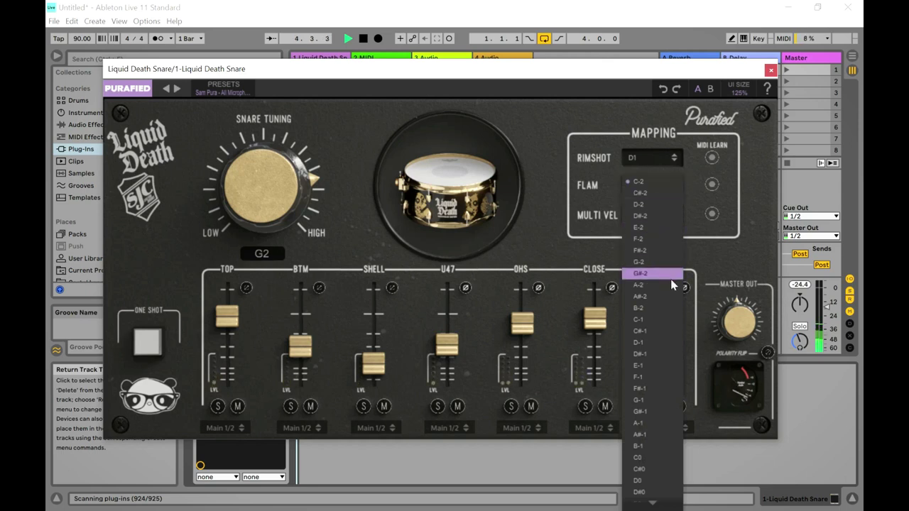
click(671, 366)
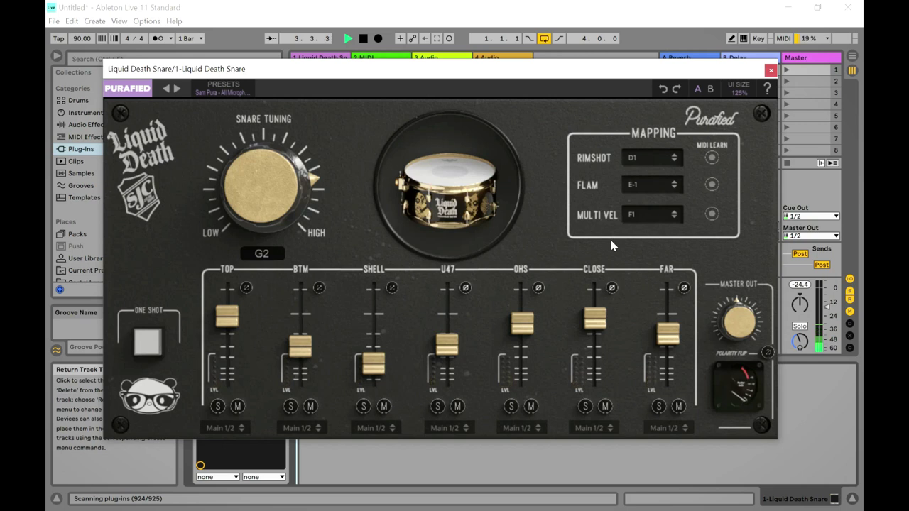
- Try MIDI Learn for the Flam mapping twice, setting the note back to E1 each time
click(710, 186)
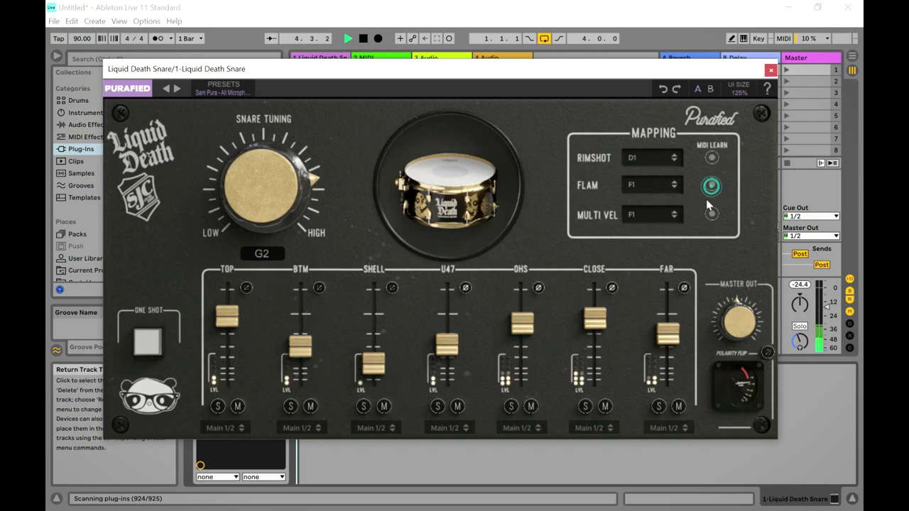
click(671, 186)
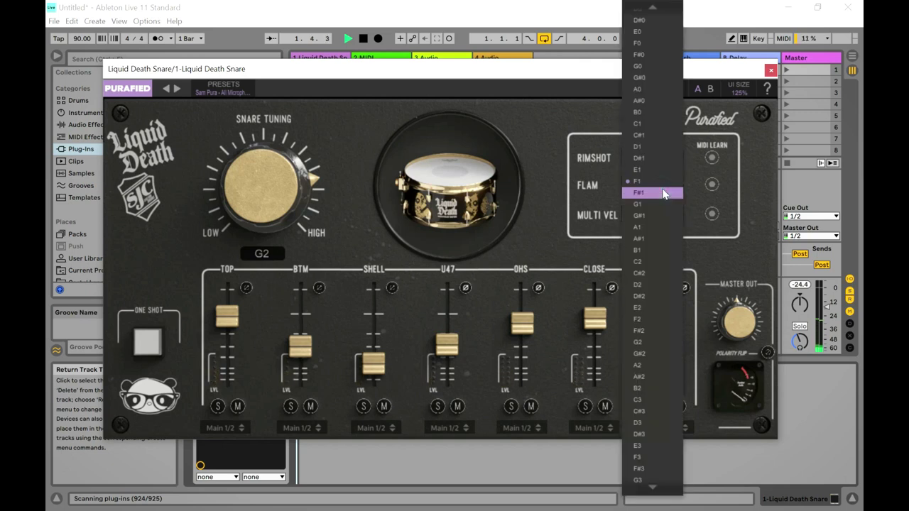
click(657, 171)
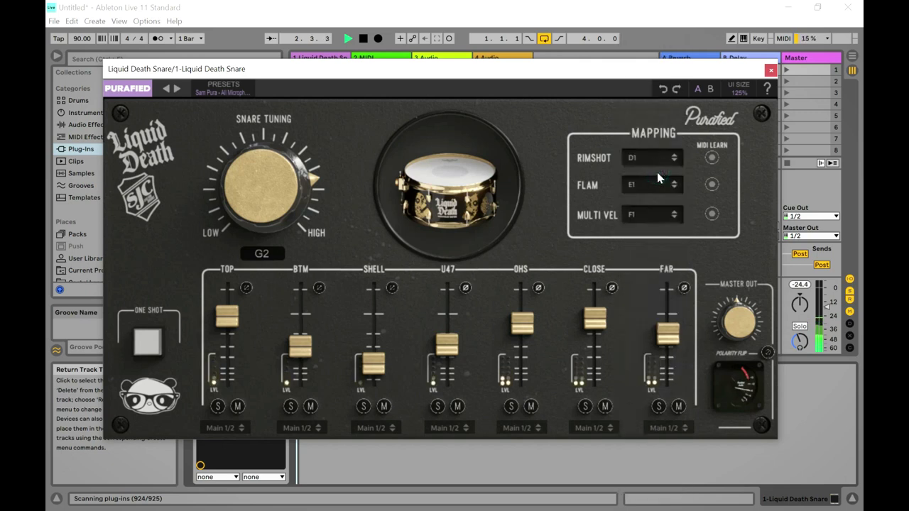
click(711, 186)
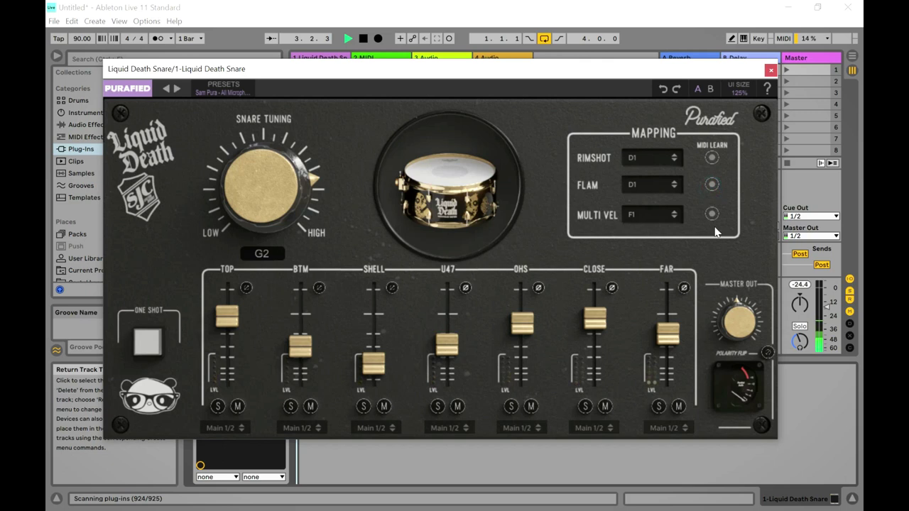
click(654, 185)
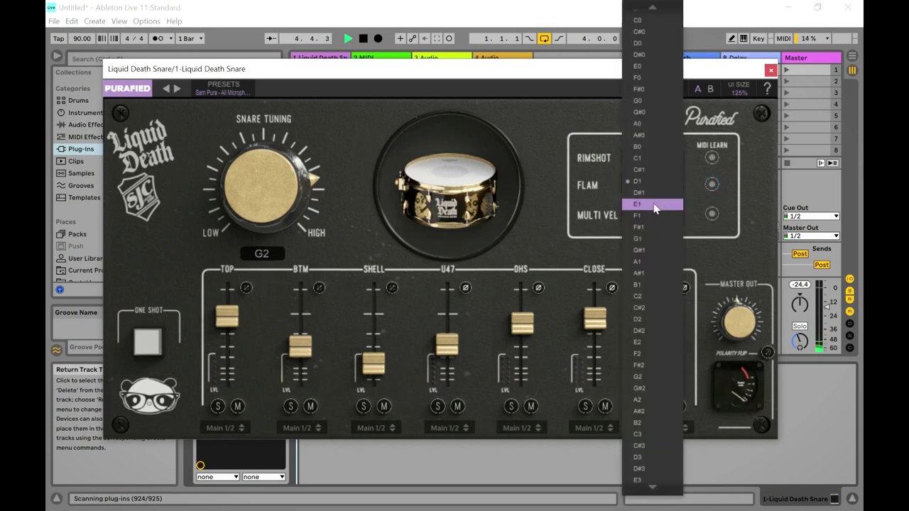
click(655, 206)
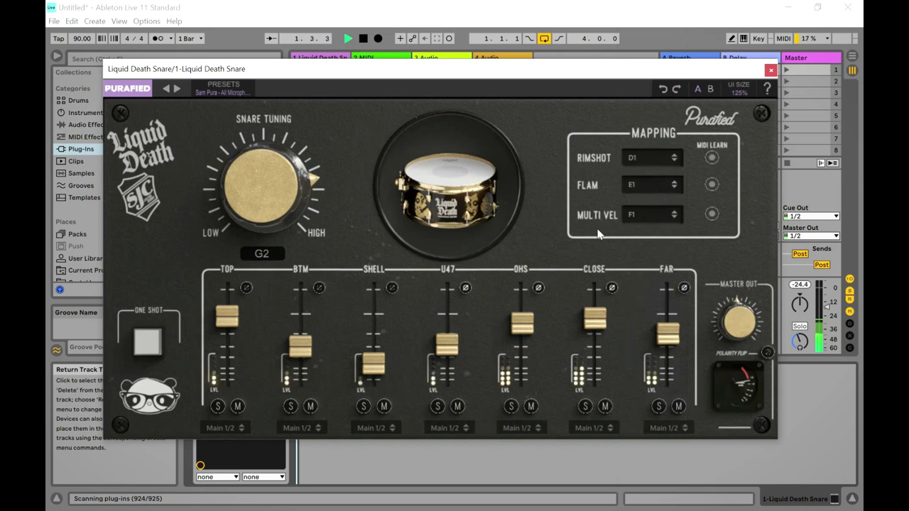
- Look through the available notes for the Multi Vel mapping and choose F1
click(653, 216)
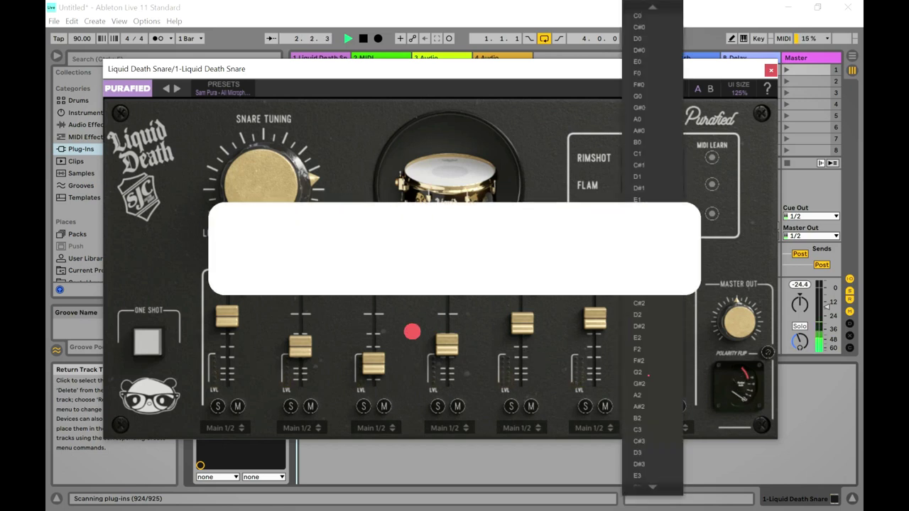
key(Escape)
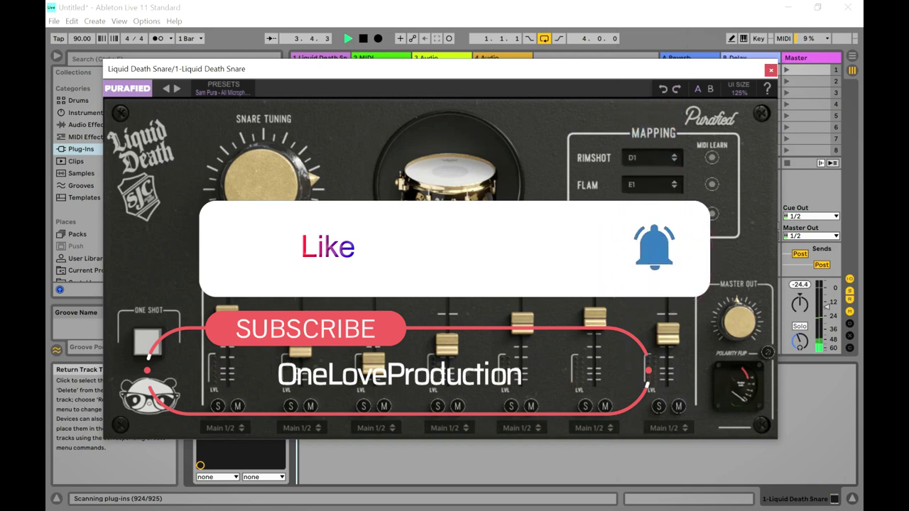
click(650, 215)
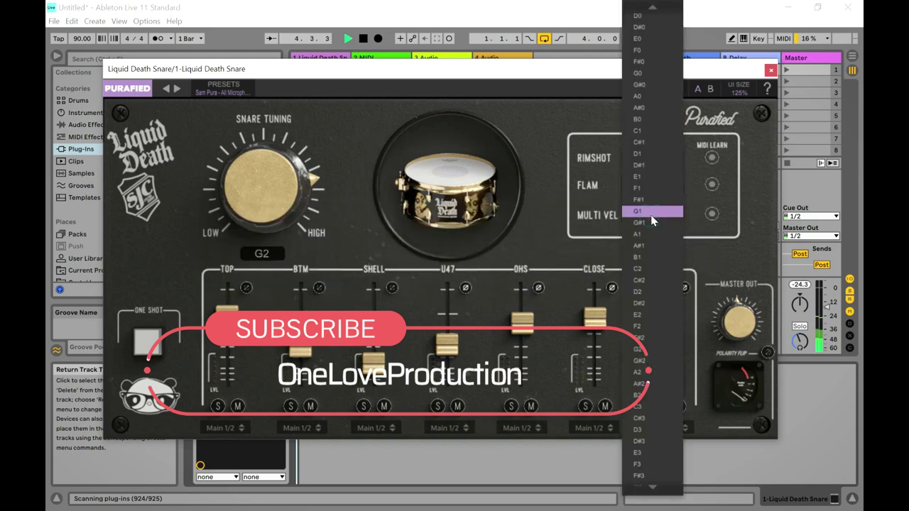
click(648, 191)
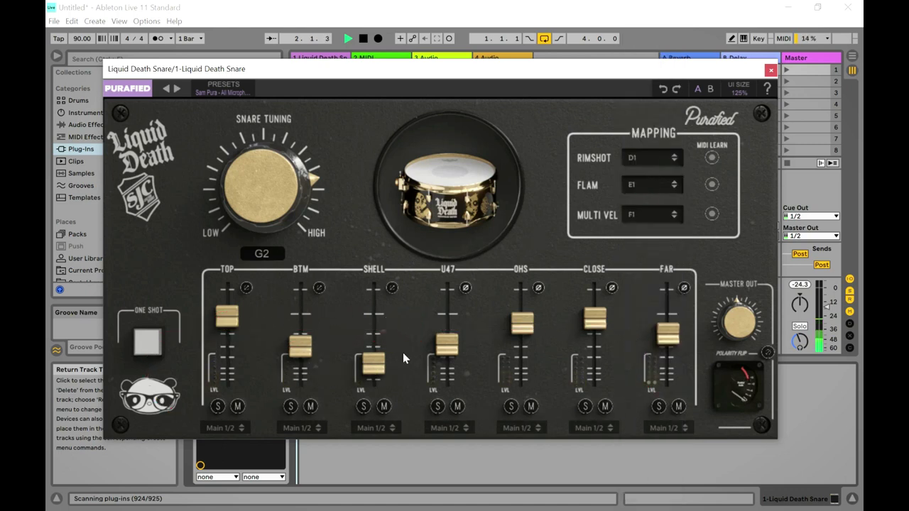
- Raise the Shell fader to nearly the level of Top and raise the BTM fader slightly
drag(379, 370, 389, 340)
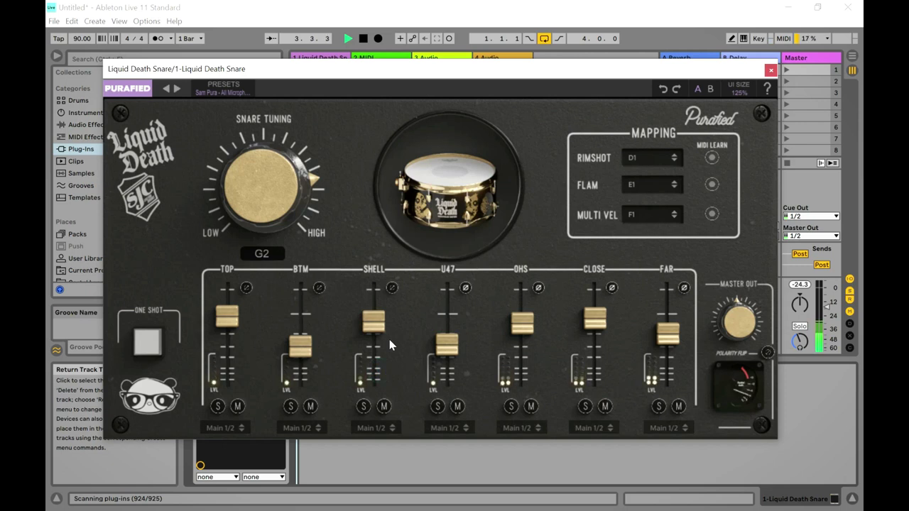
click(299, 361)
drag(299, 361, 300, 351)
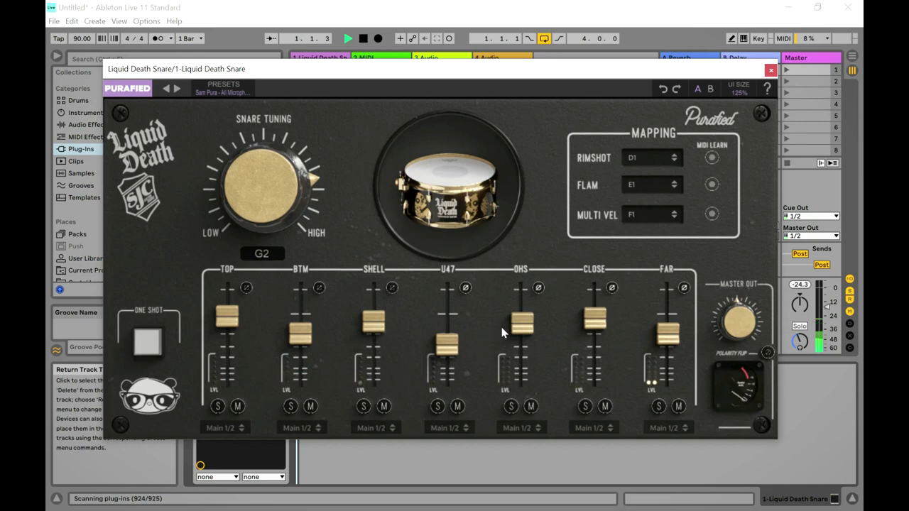
- Lower the OHS and Close microphone faders and raise the Far fader
drag(522, 323, 519, 365)
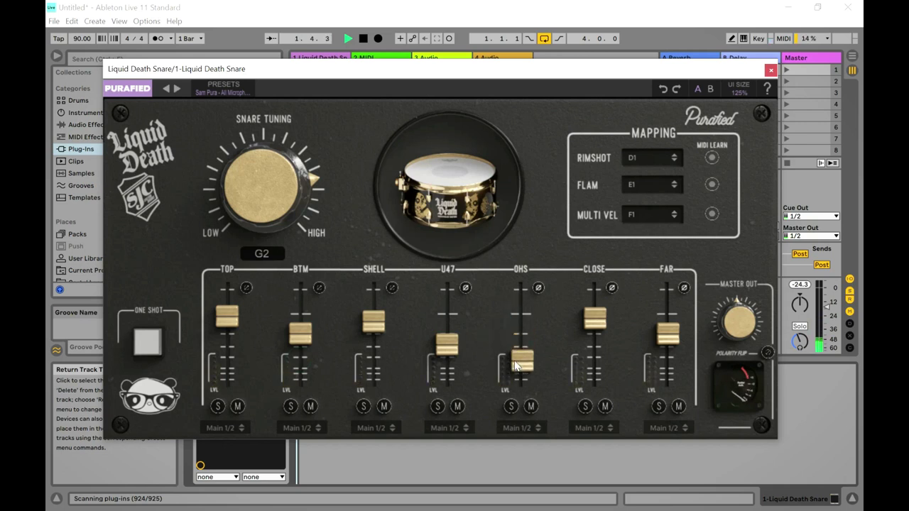
drag(593, 317, 596, 342)
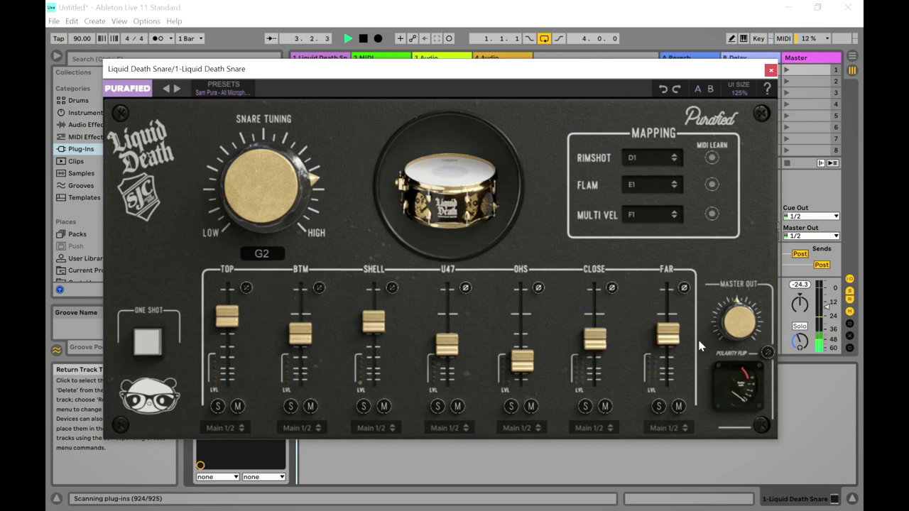
mouse_move(667, 333)
mouse_down()
mouse_move(671, 318)
mouse_move(668, 326)
mouse_up()
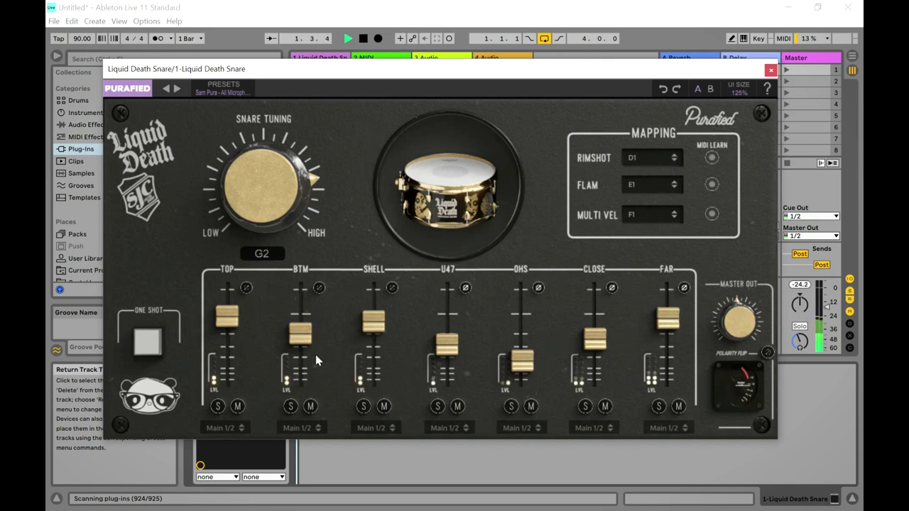
- Fine-tune the microphone balance by nudging BTM and OHS up and lowering U47 and Close
mouse_move(301, 343)
mouse_down()
mouse_move(300, 374)
mouse_move(305, 346)
mouse_up()
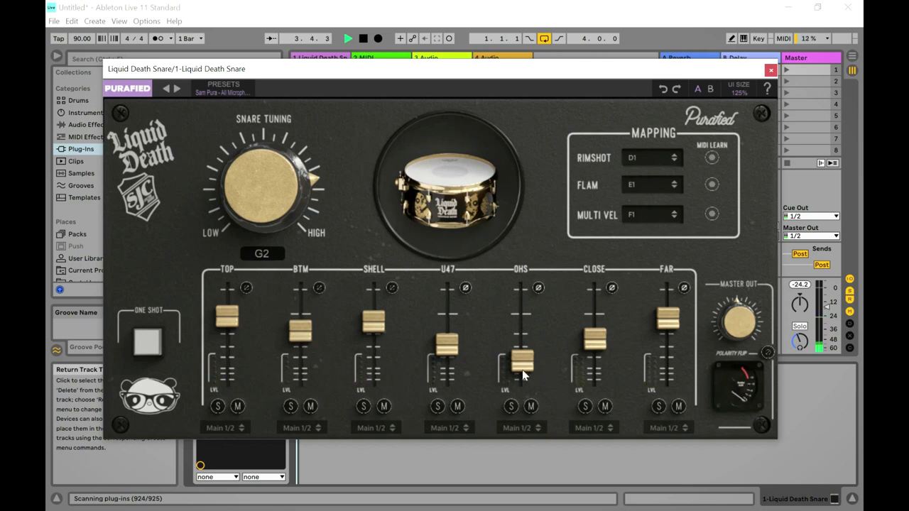
mouse_move(448, 355)
mouse_down()
mouse_move(446, 382)
mouse_move(451, 349)
mouse_move(448, 357)
mouse_up()
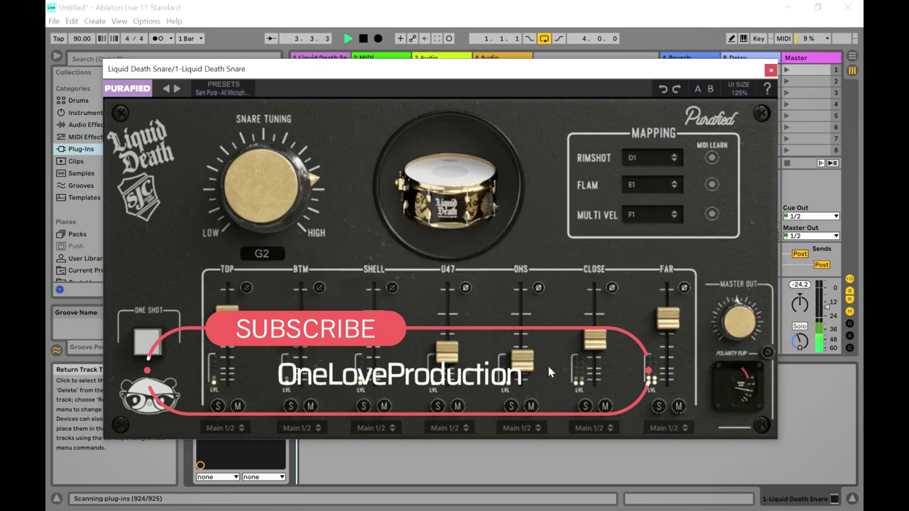
drag(529, 371, 531, 364)
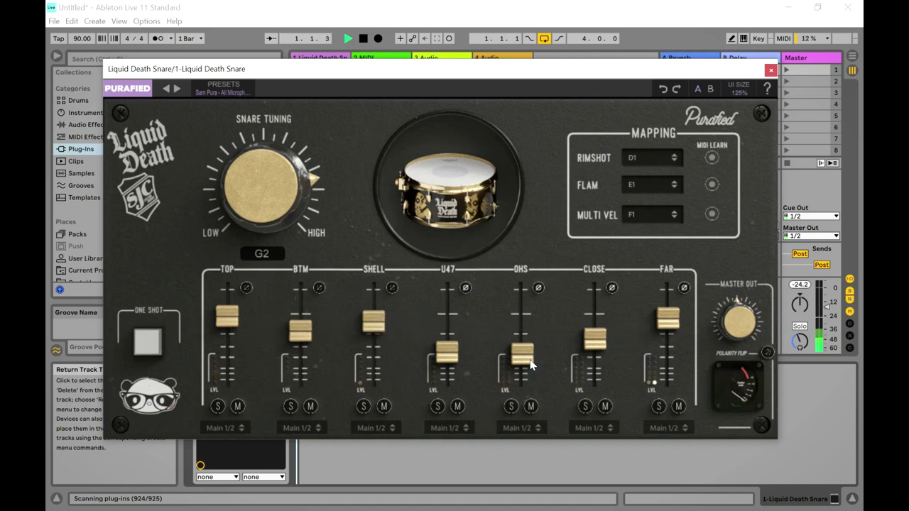
drag(598, 348, 594, 366)
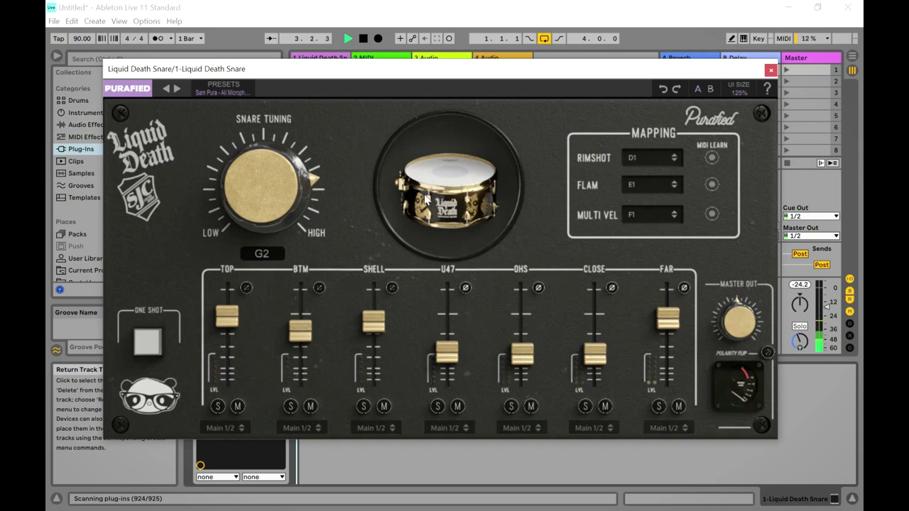
- Load the All Microphones factory preset from the Purafied presets
click(221, 93)
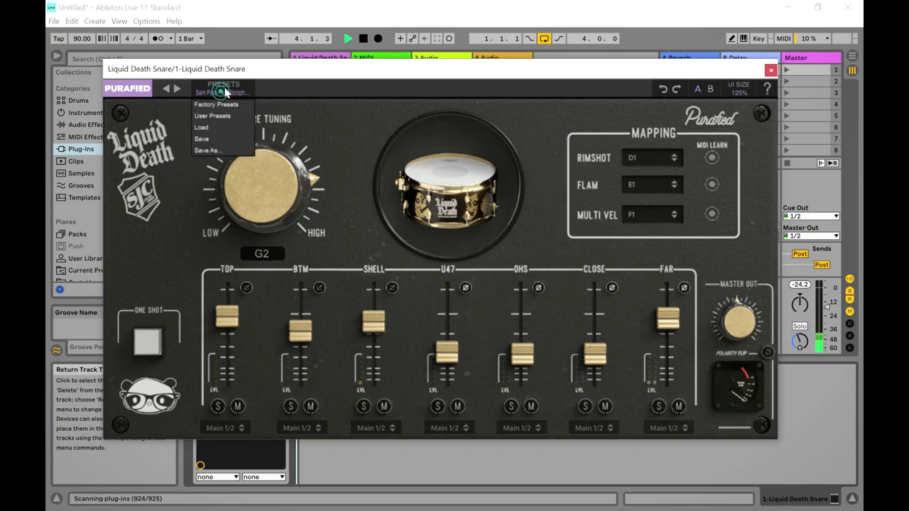
mouse_move(228, 103)
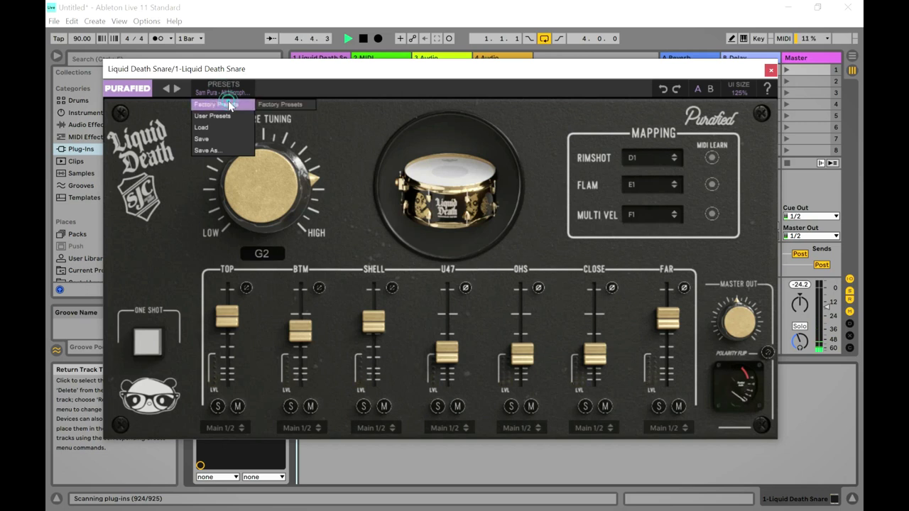
mouse_move(296, 117)
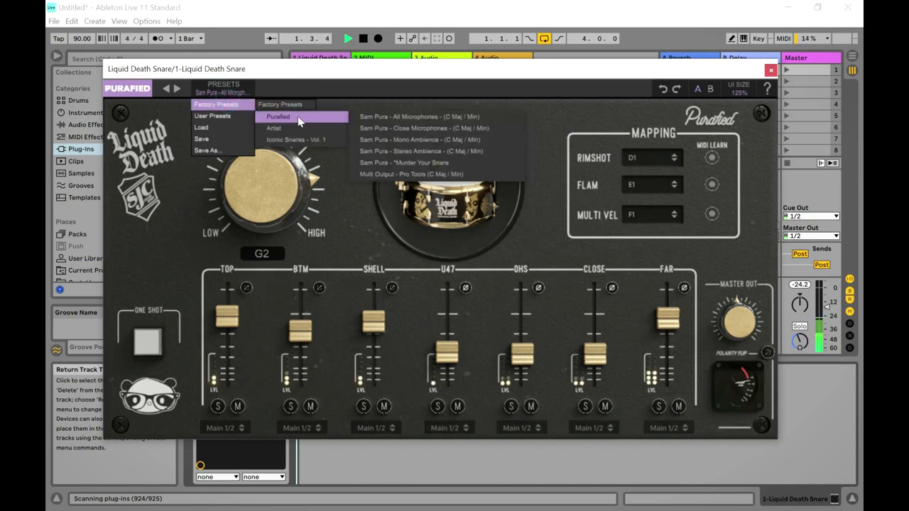
click(421, 128)
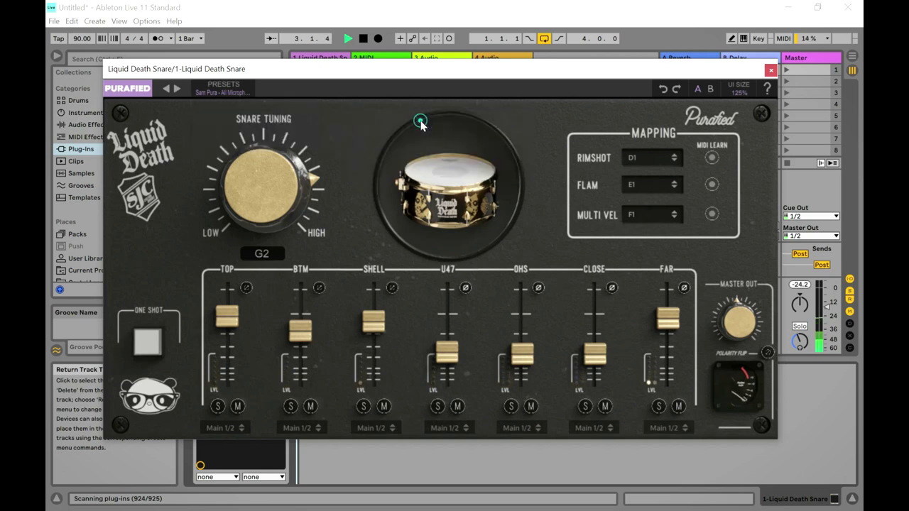
- Audition the other Purafied factory presets, including Close Microphones, Mono Ambience, Murder Your Snare and Stereo Ambience
click(230, 95)
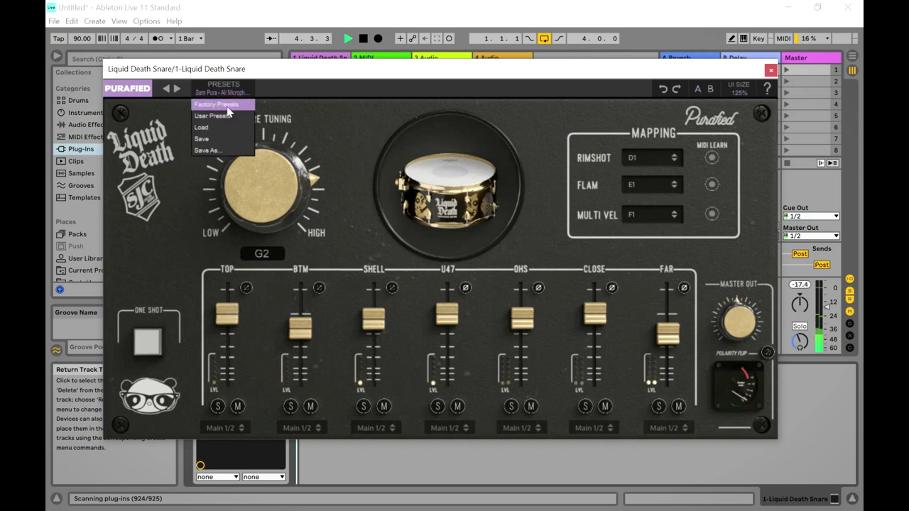
click(177, 89)
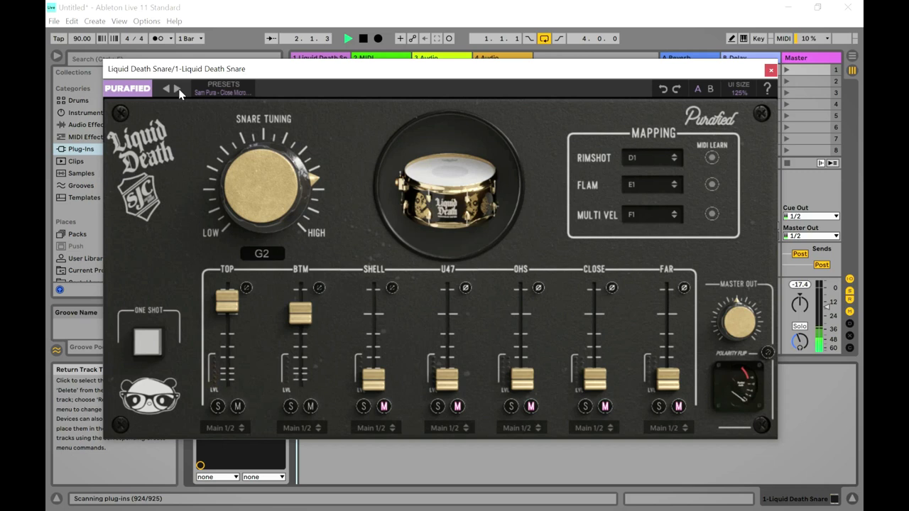
click(178, 91)
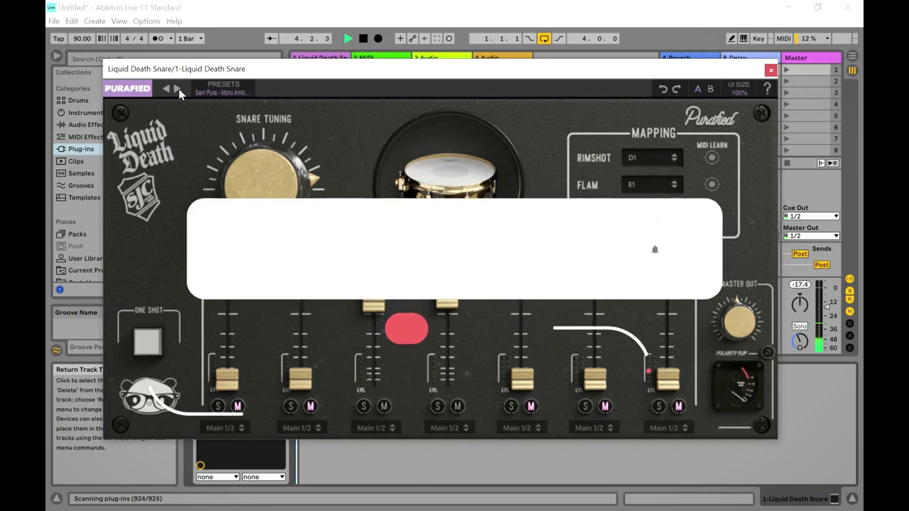
click(179, 91)
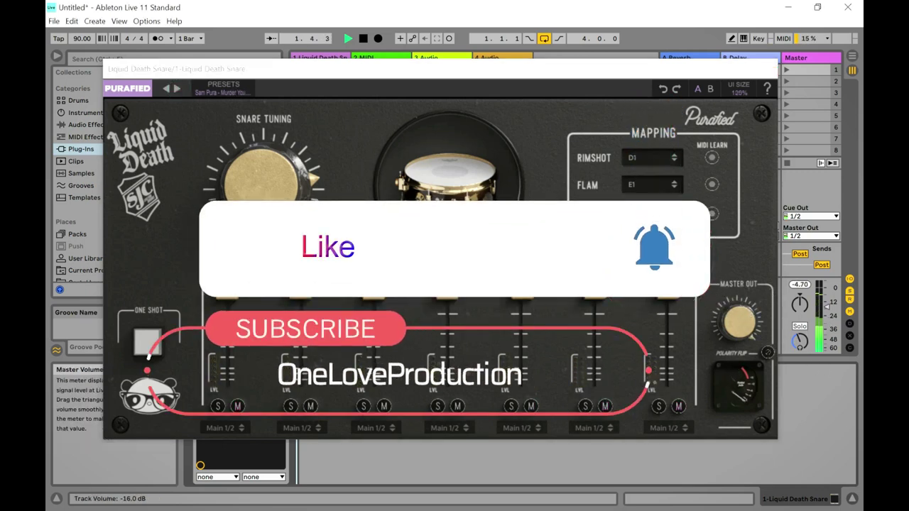
click(175, 89)
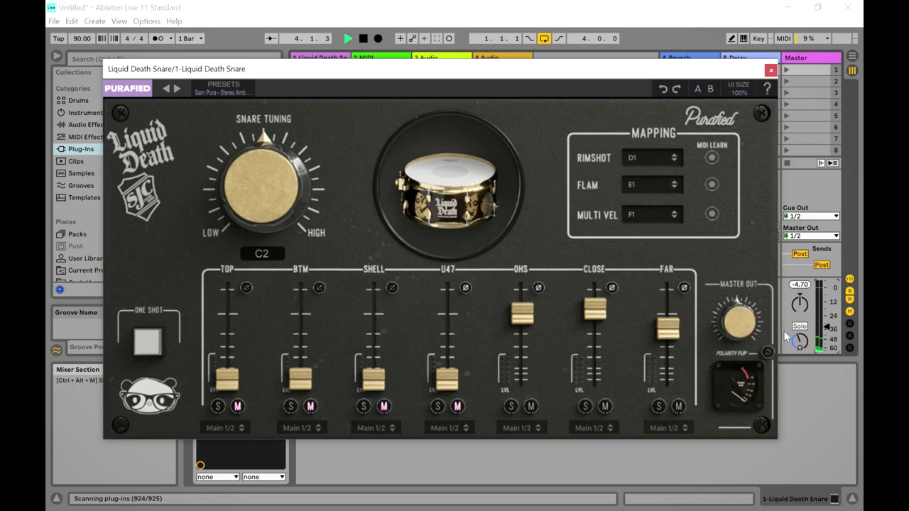
- Raise the Master track volume slightly and move on from the Stereo Ambience preset
drag(827, 327, 826, 317)
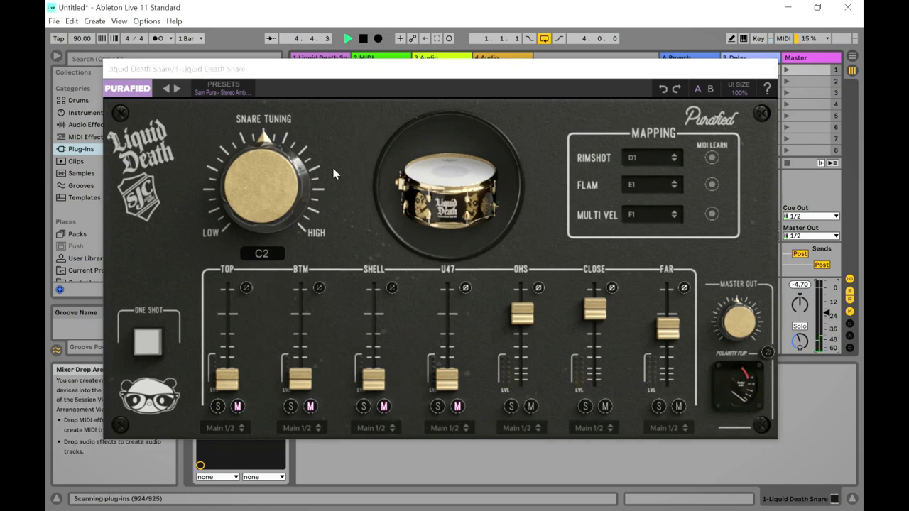
click(177, 90)
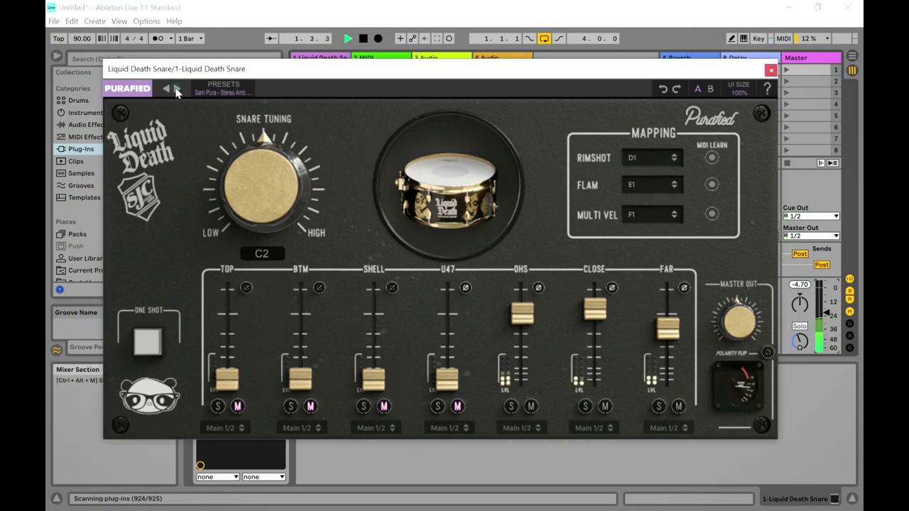
- Load the first preset in the Artist category of the factory presets
click(219, 92)
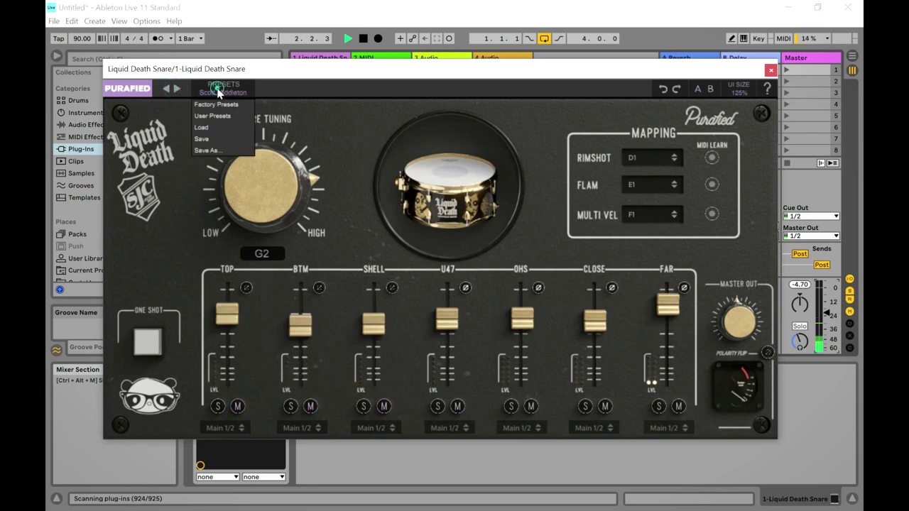
click(214, 107)
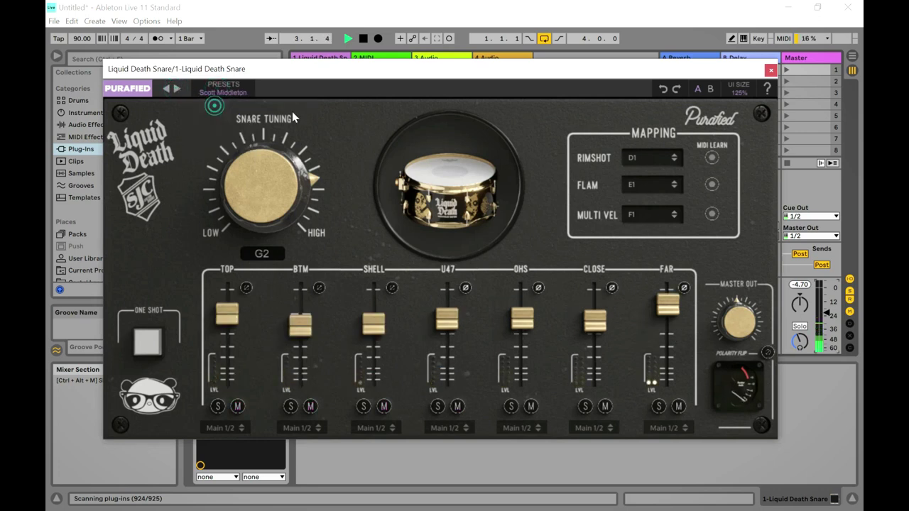
click(238, 95)
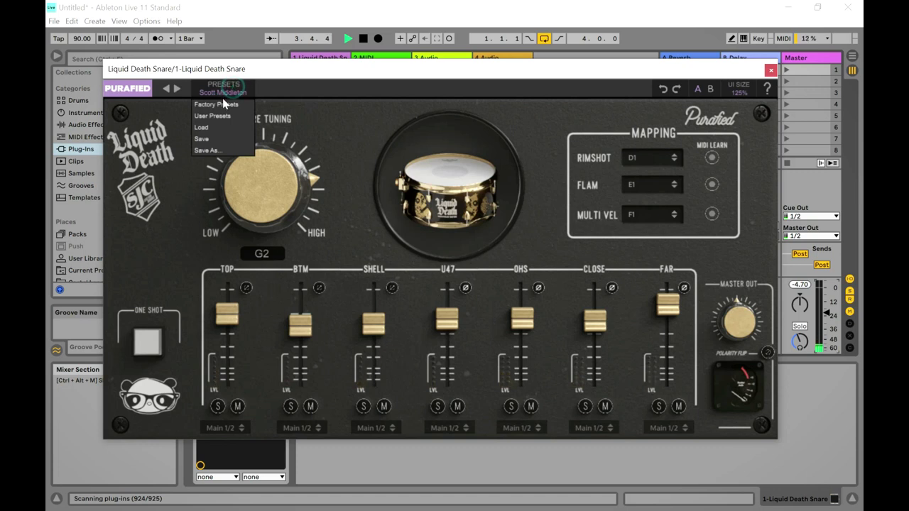
click(225, 105)
click(282, 105)
click(234, 90)
mouse_move(237, 108)
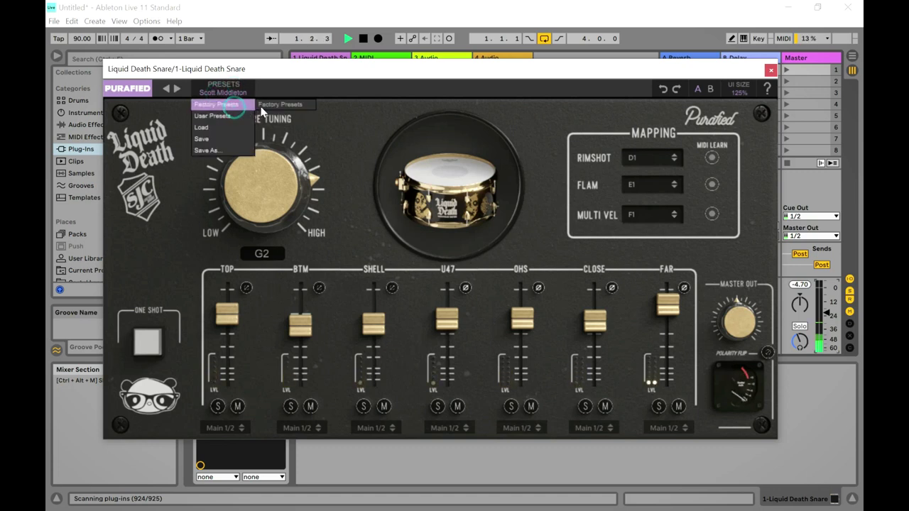
mouse_move(271, 106)
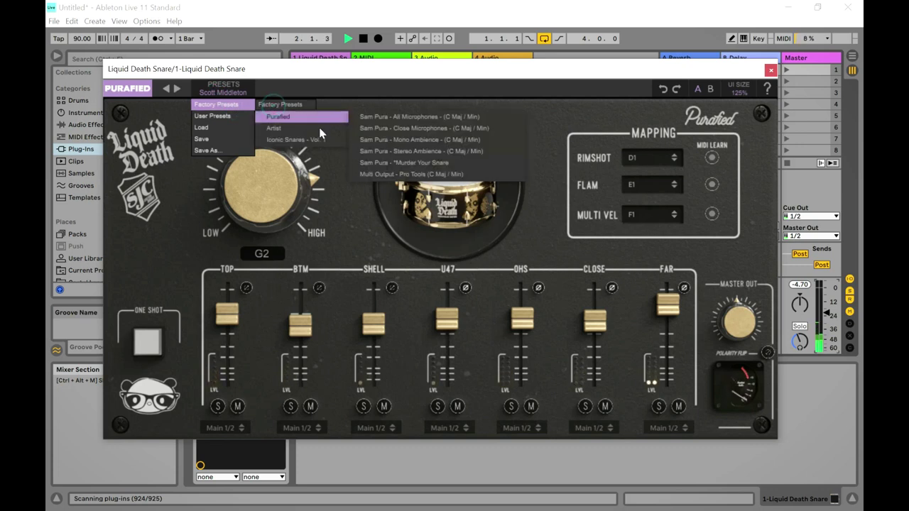
mouse_move(320, 125)
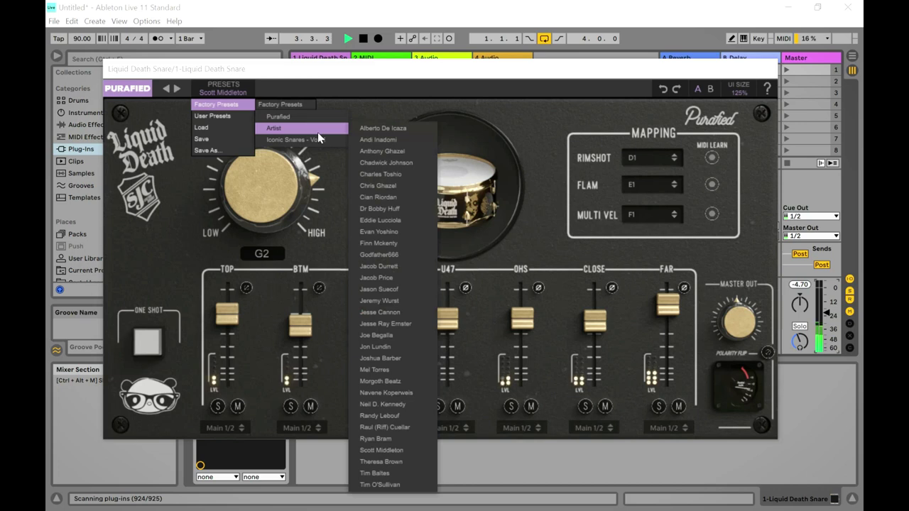
click(364, 127)
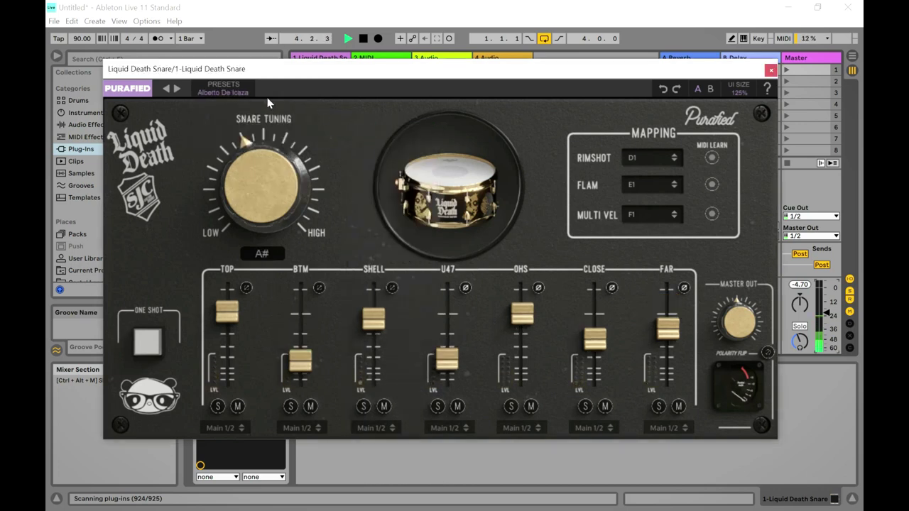
- Audition the next four Artist presets one at a time, ending on the fifth preset in the list
click(178, 90)
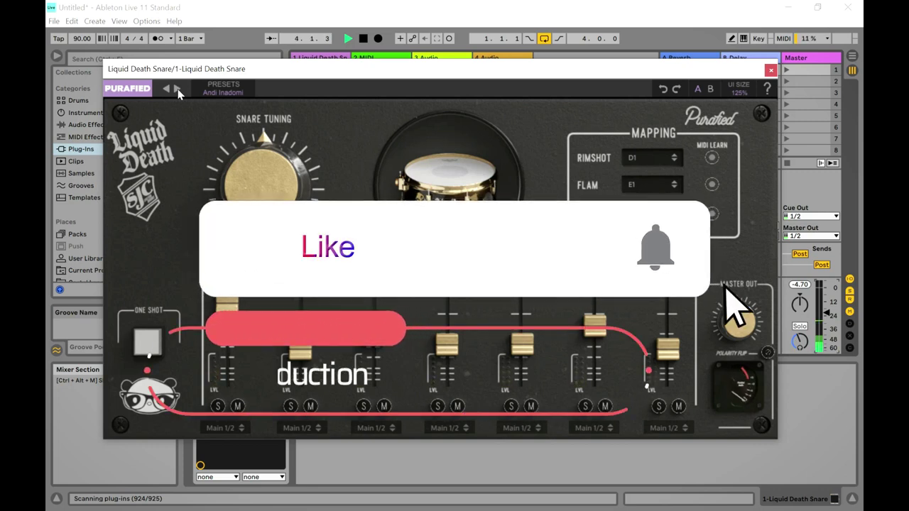
click(177, 89)
click(177, 89)
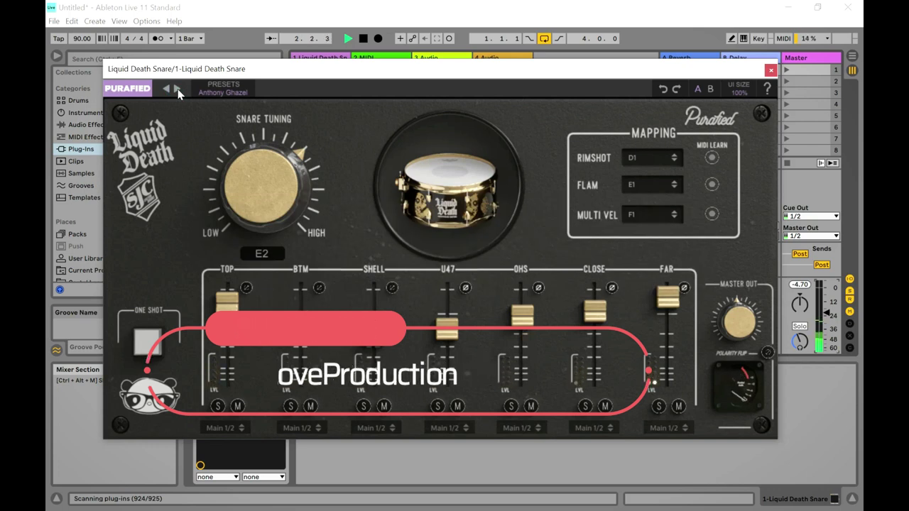
click(178, 88)
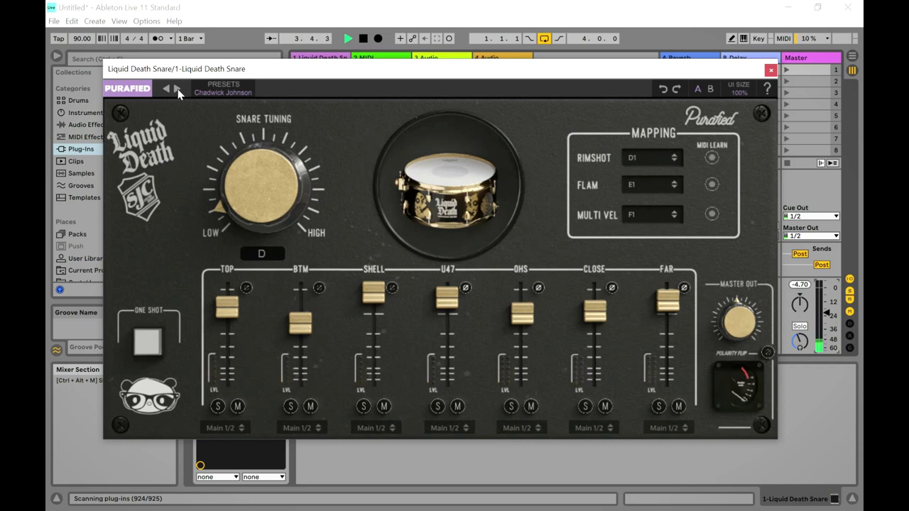
click(178, 89)
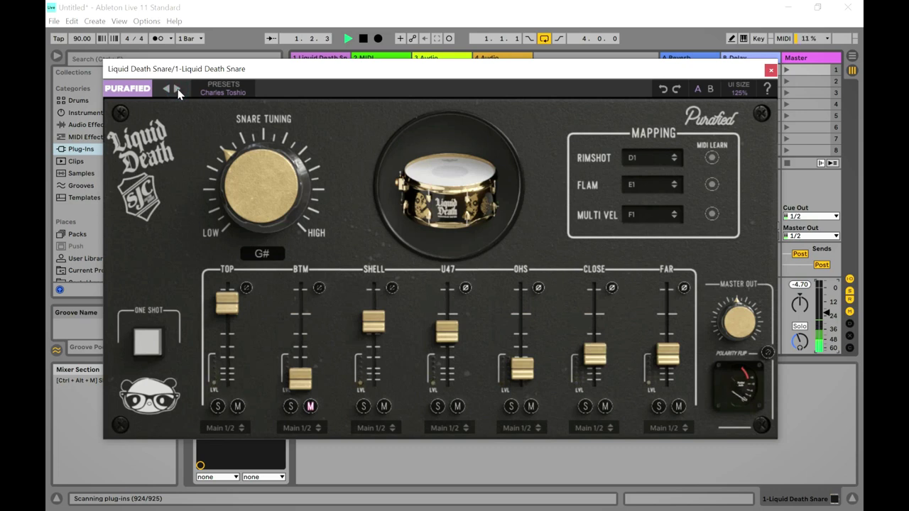
- Rebalance the microphones by raising BTM and OHS slightly and lowering Shell and U47 to near the bottom of their range
drag(308, 383, 309, 355)
click(512, 380)
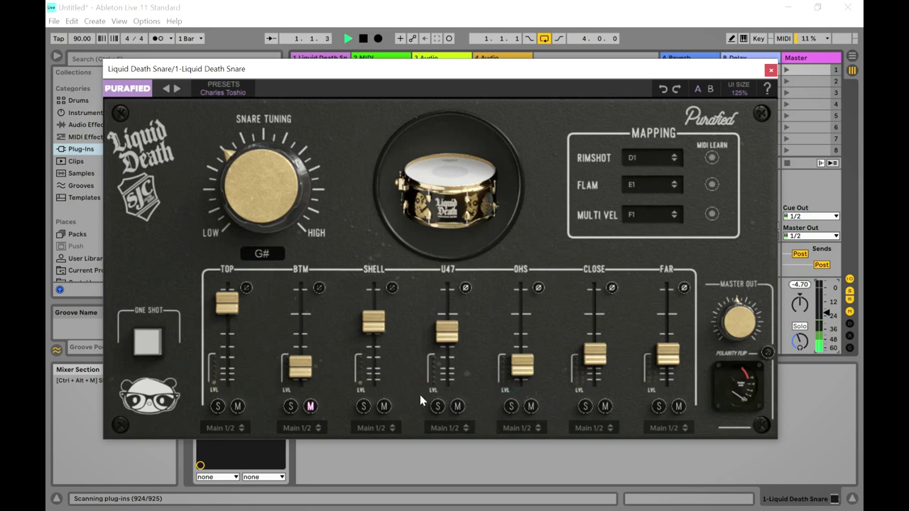
click(299, 384)
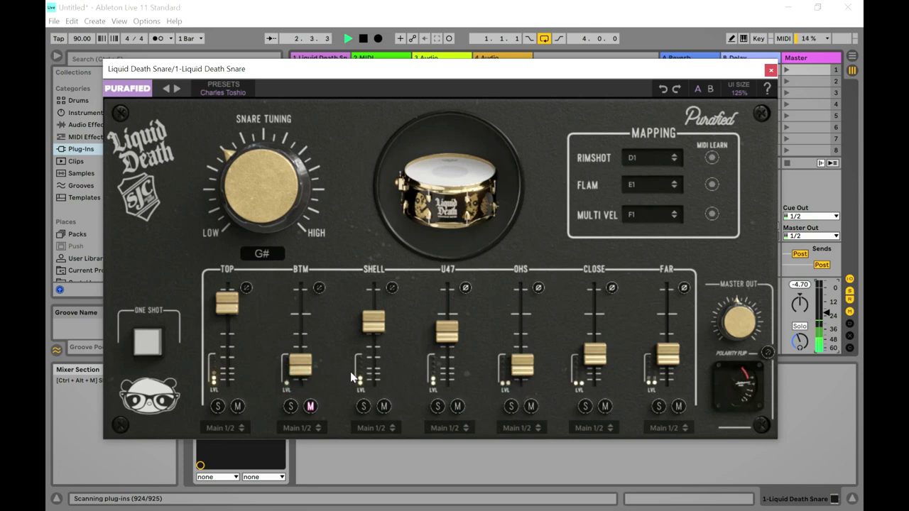
drag(381, 334, 381, 378)
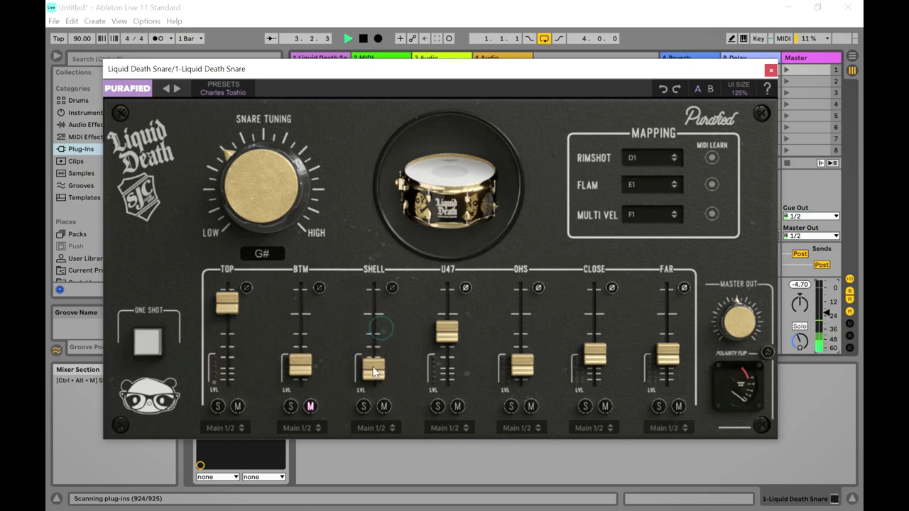
drag(436, 344, 446, 383)
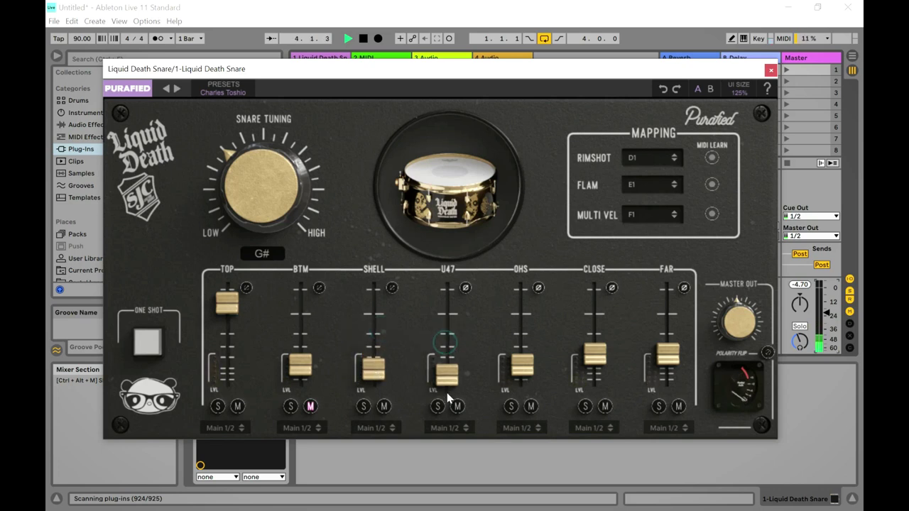
click(161, 344)
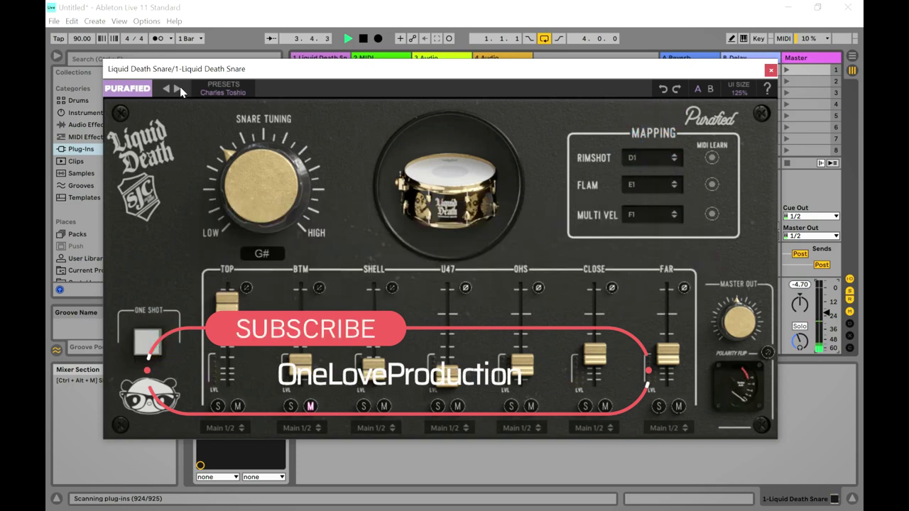
- Advance through the following Artist presets one at a time, listening to each, up to the second preset after Godfather666
click(179, 88)
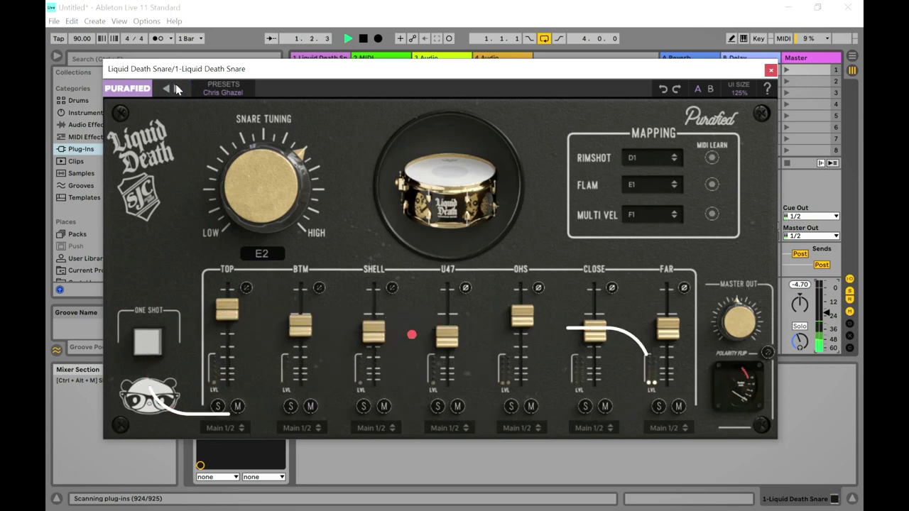
click(178, 88)
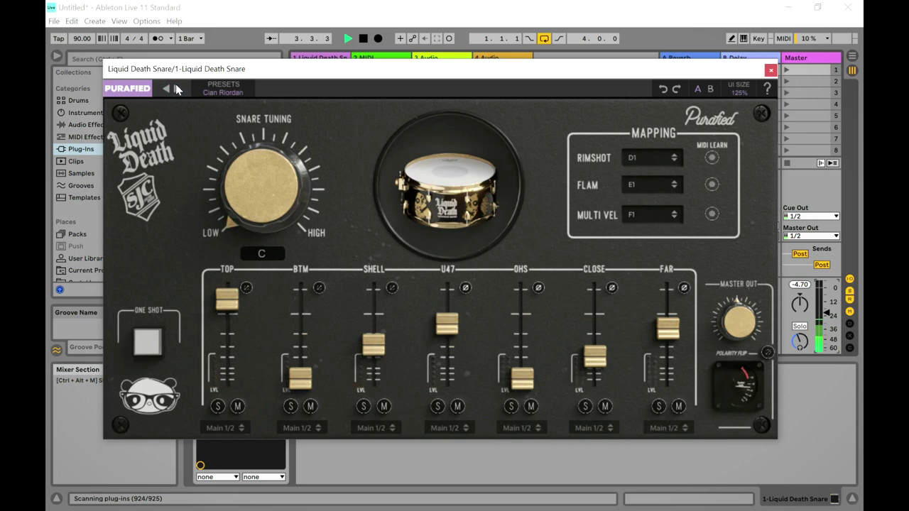
click(179, 88)
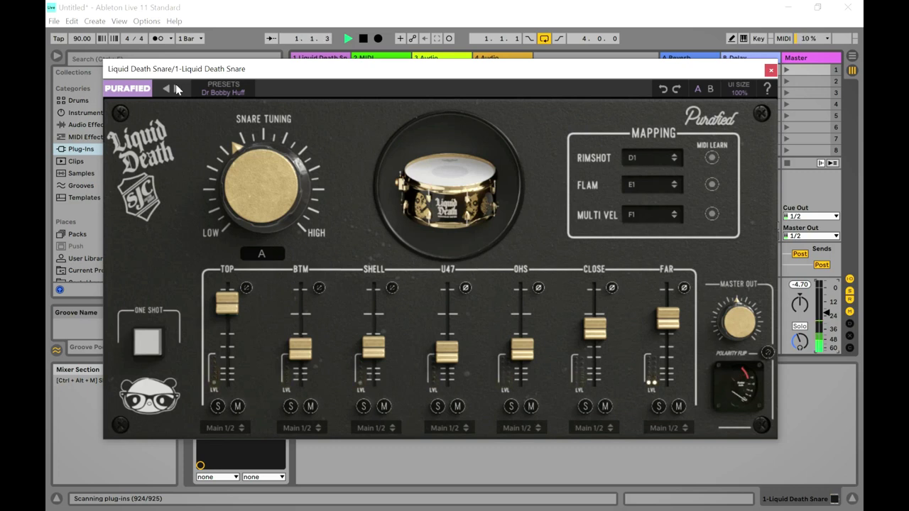
click(177, 88)
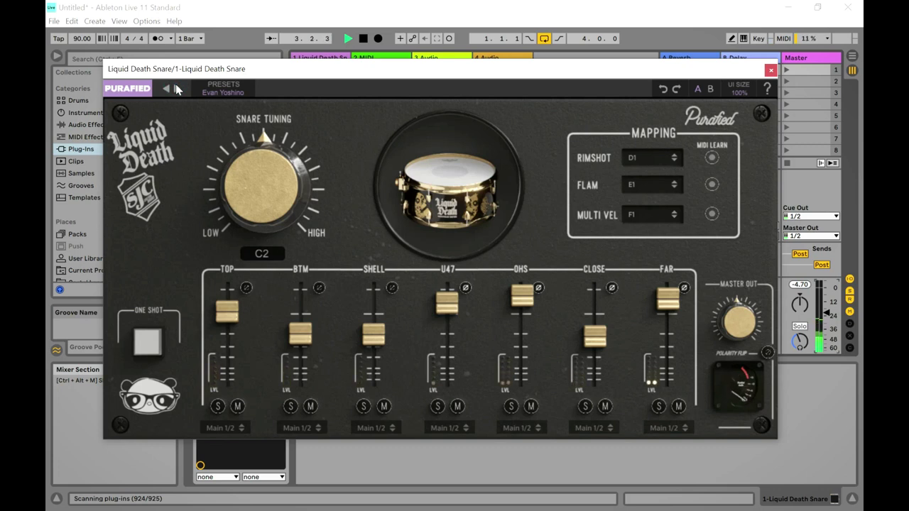
click(177, 88)
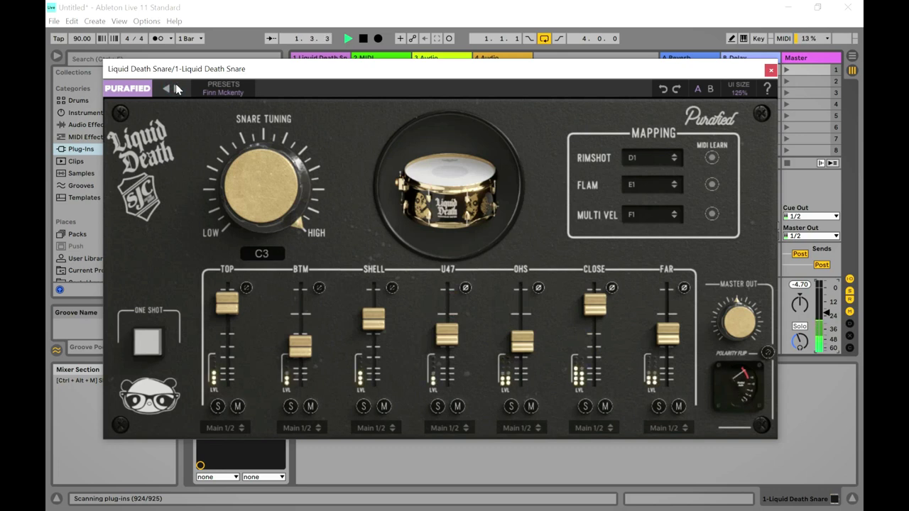
click(177, 88)
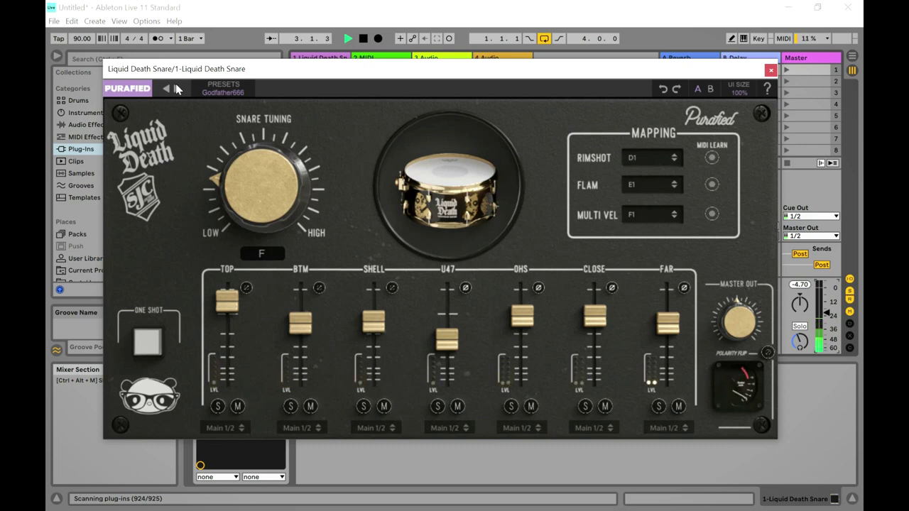
click(177, 88)
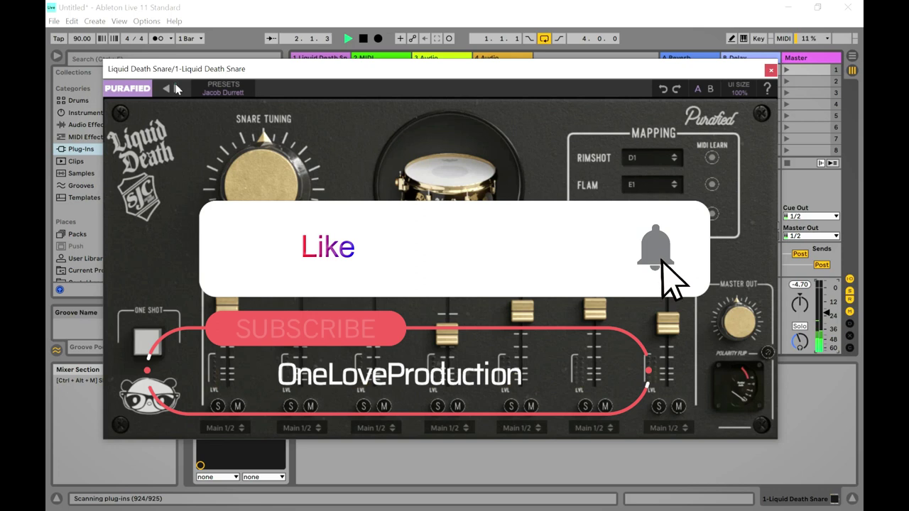
click(177, 88)
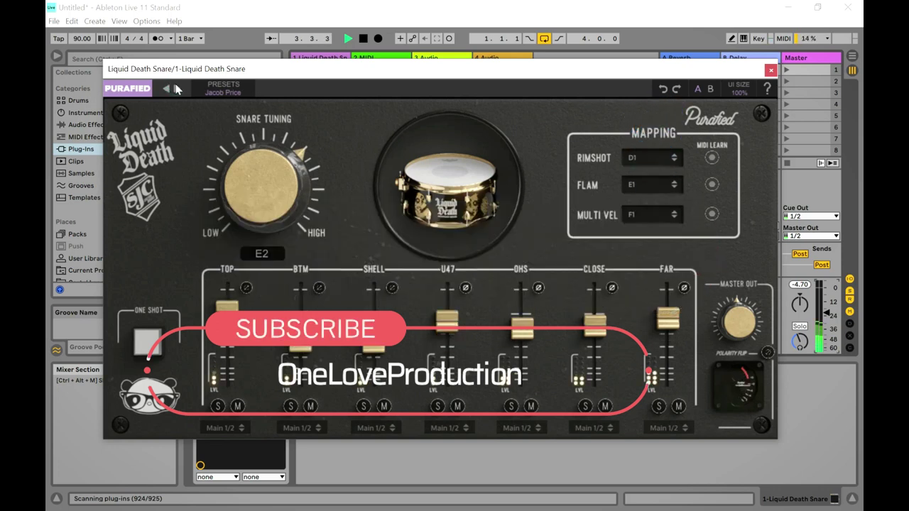
- Advance to the next Artist preset, then look through the Purafied and Artist factory preset lists
click(177, 88)
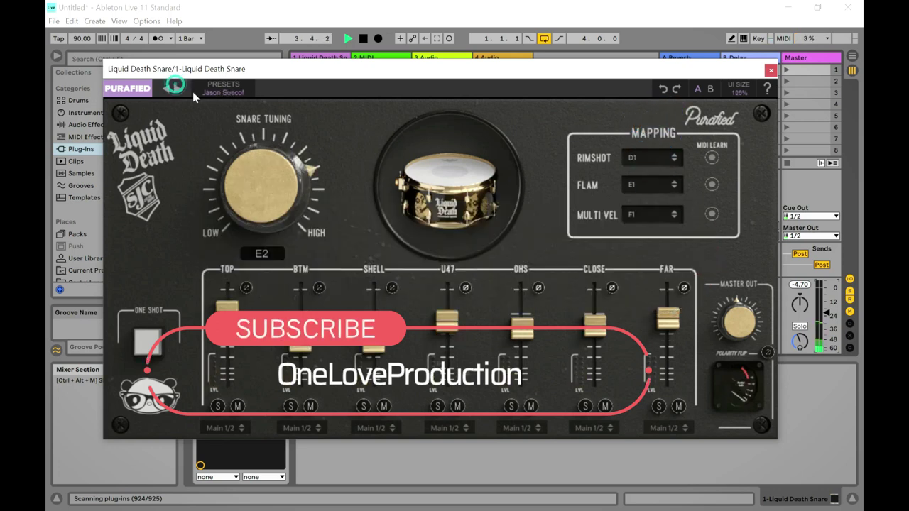
click(231, 85)
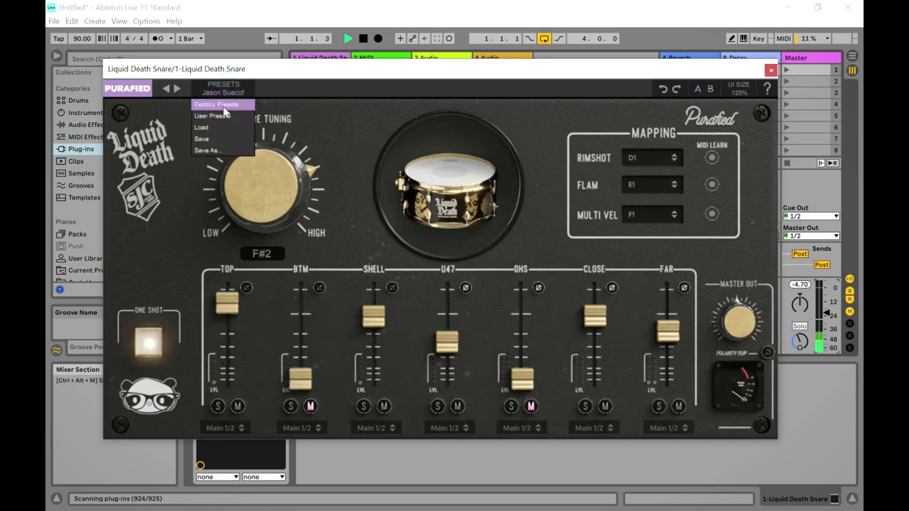
mouse_move(225, 107)
click(269, 104)
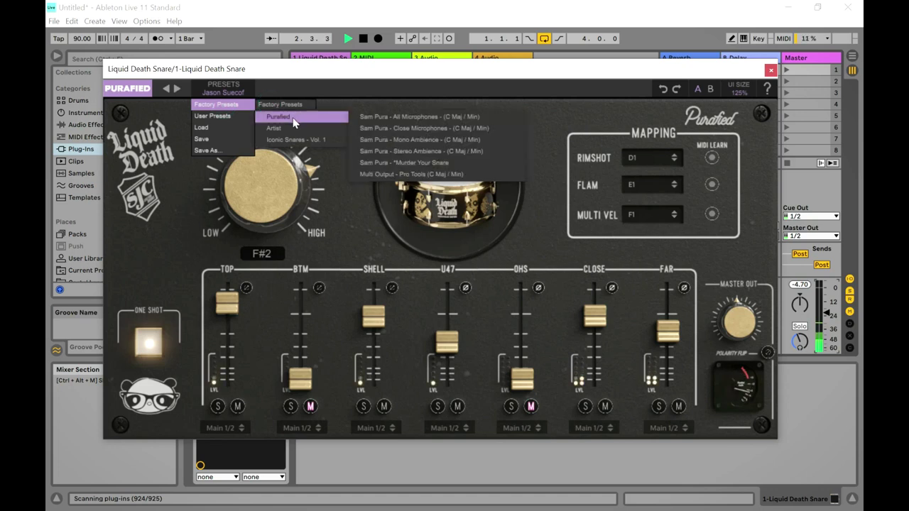
mouse_move(292, 130)
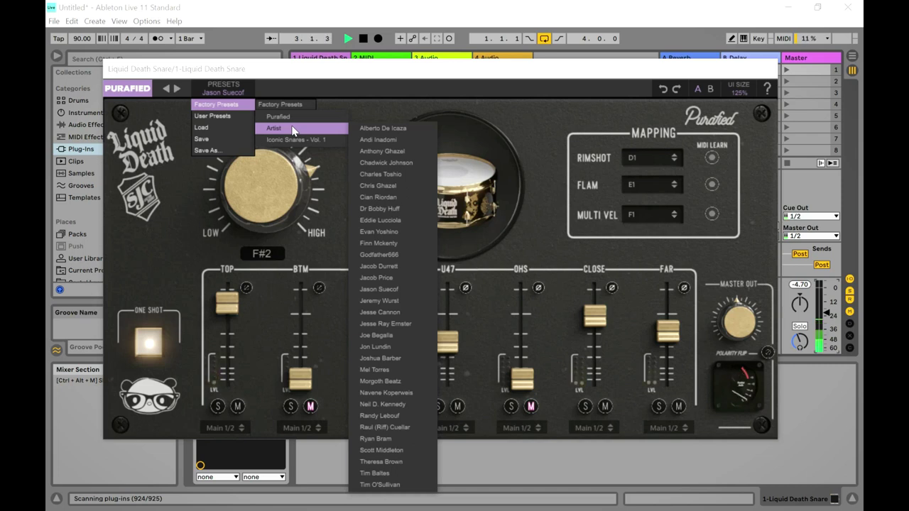
click(399, 98)
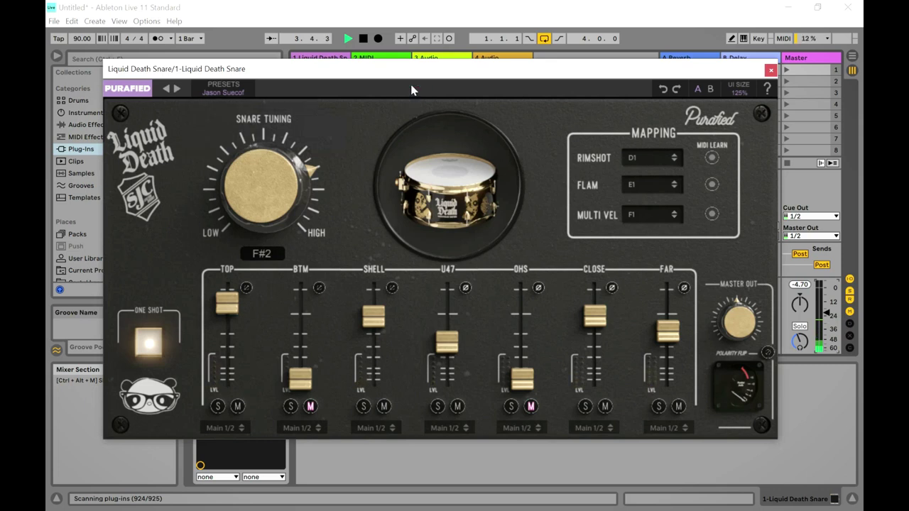
- Audition the following Artist presets one at a time up to Morgoth Beatz, then move on to the Multi Output - Pro Tools preset
click(176, 89)
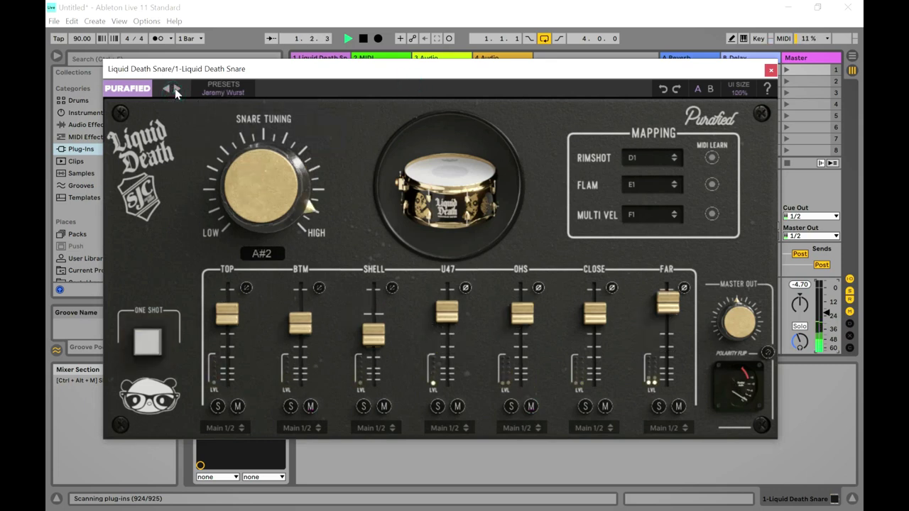
click(177, 89)
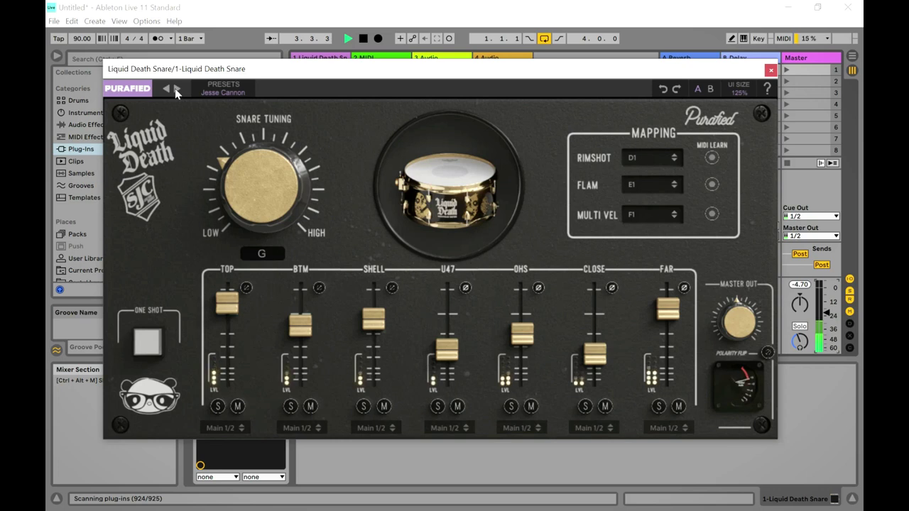
click(177, 91)
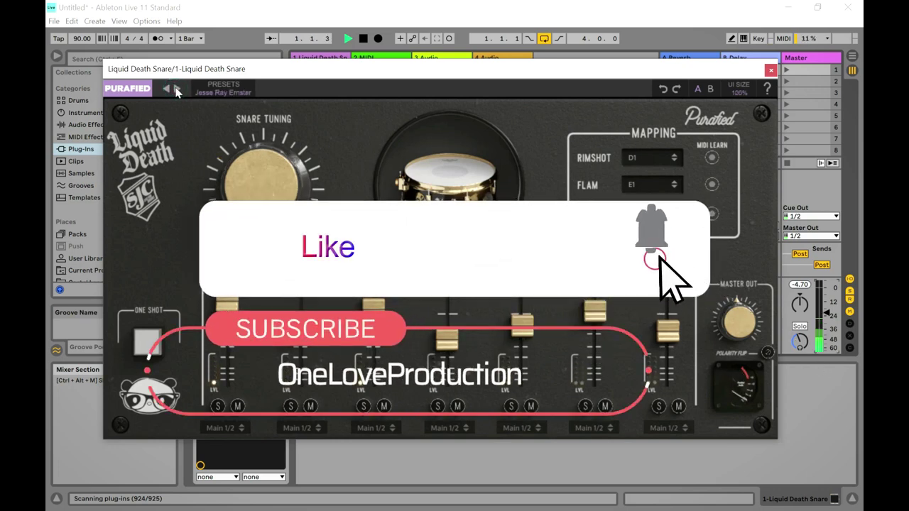
click(177, 91)
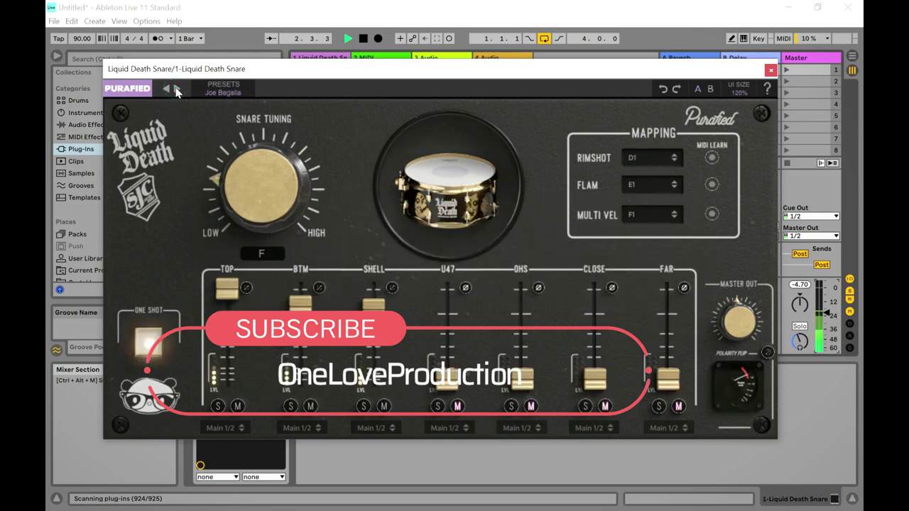
click(177, 91)
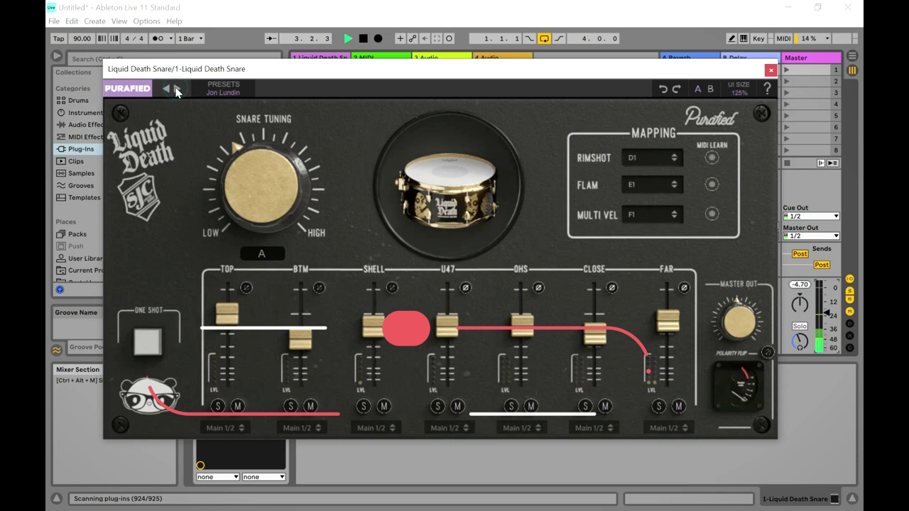
click(177, 91)
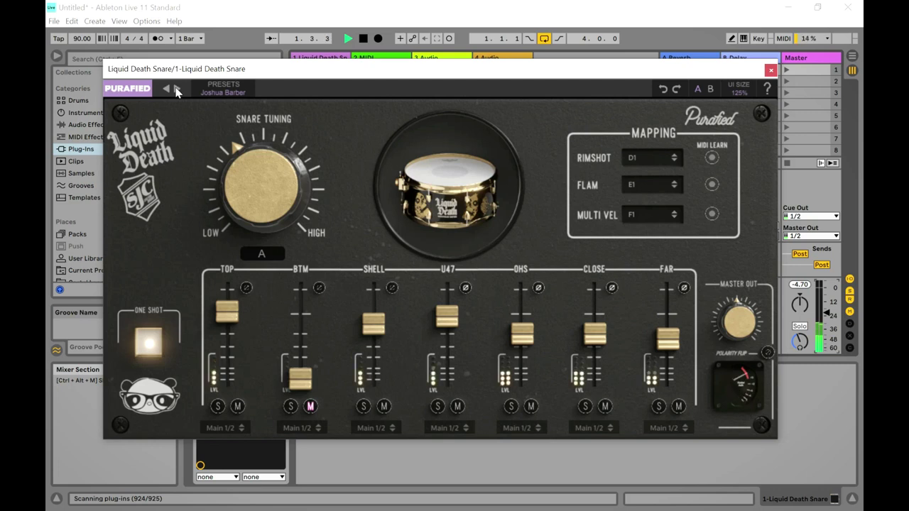
click(177, 91)
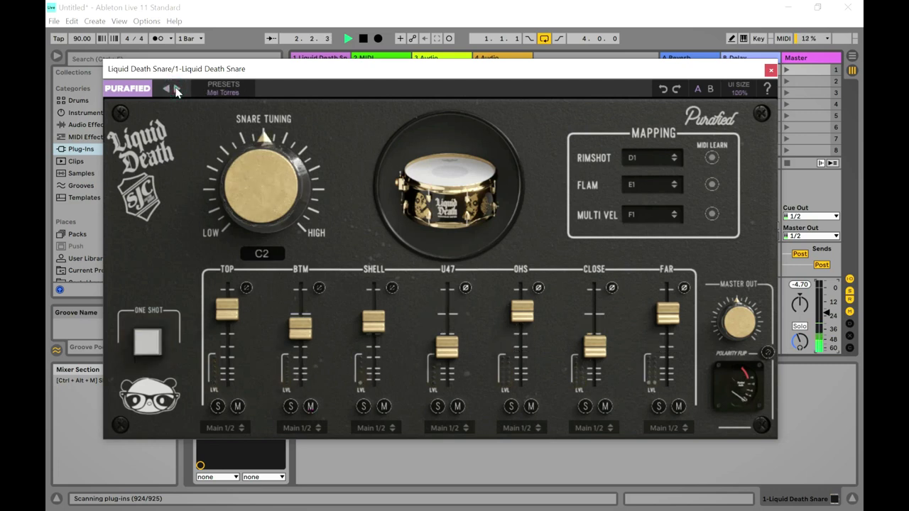
click(177, 91)
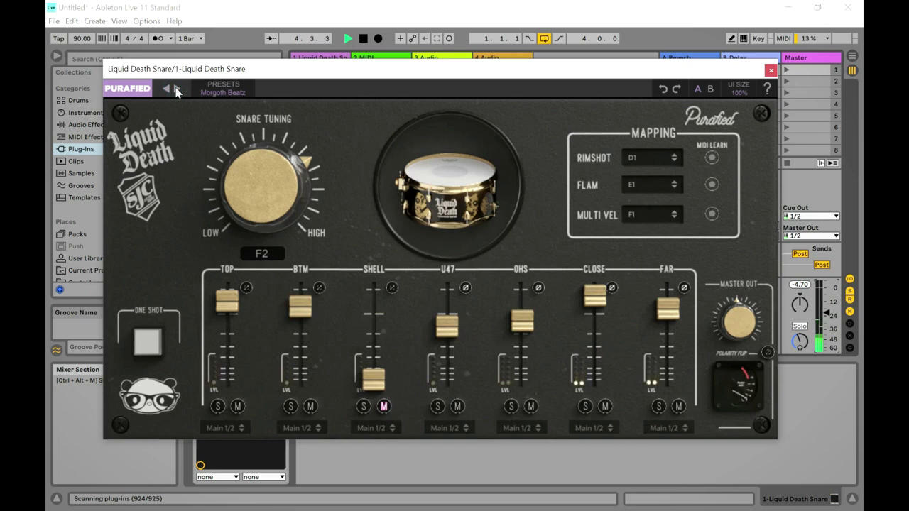
click(177, 91)
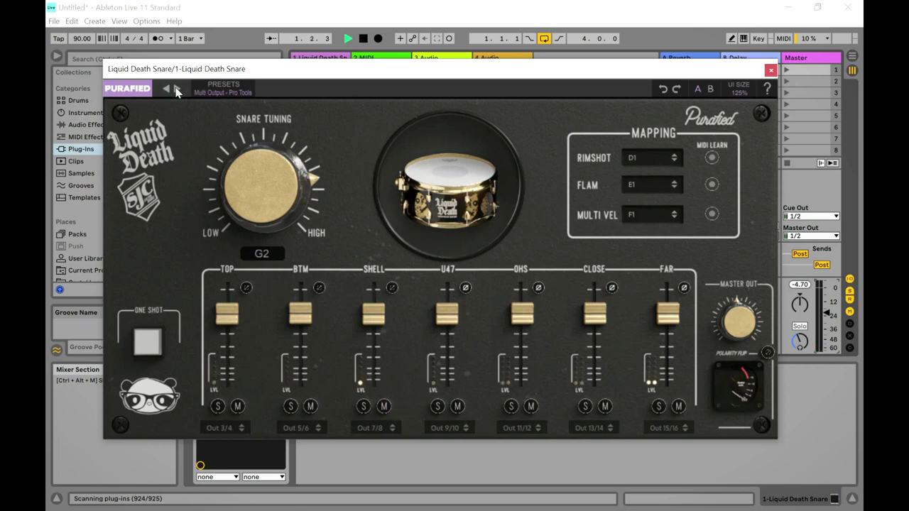
- Continue through the next four Artist presets one at a time, listening to each
click(177, 91)
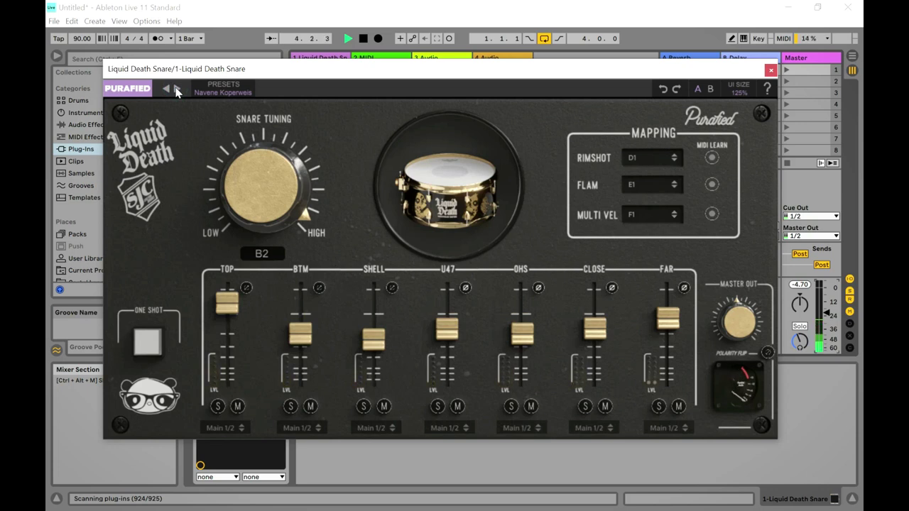
click(177, 91)
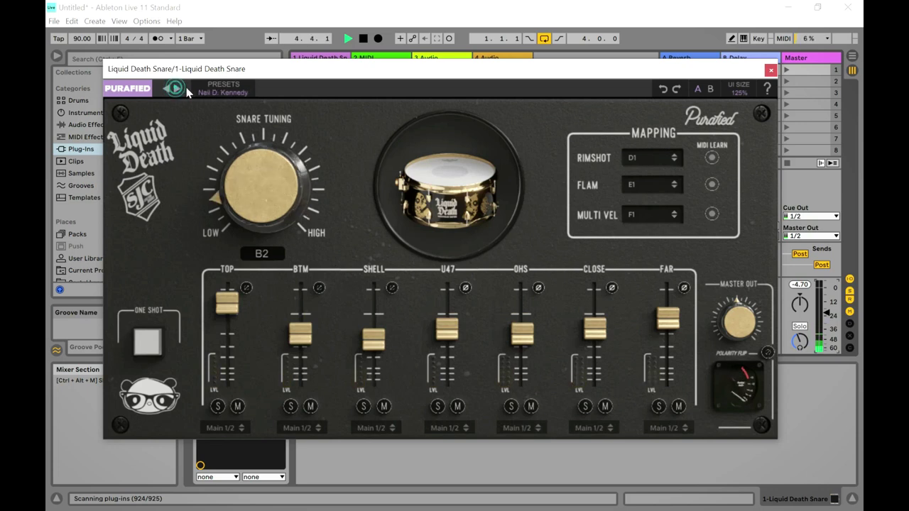
click(229, 90)
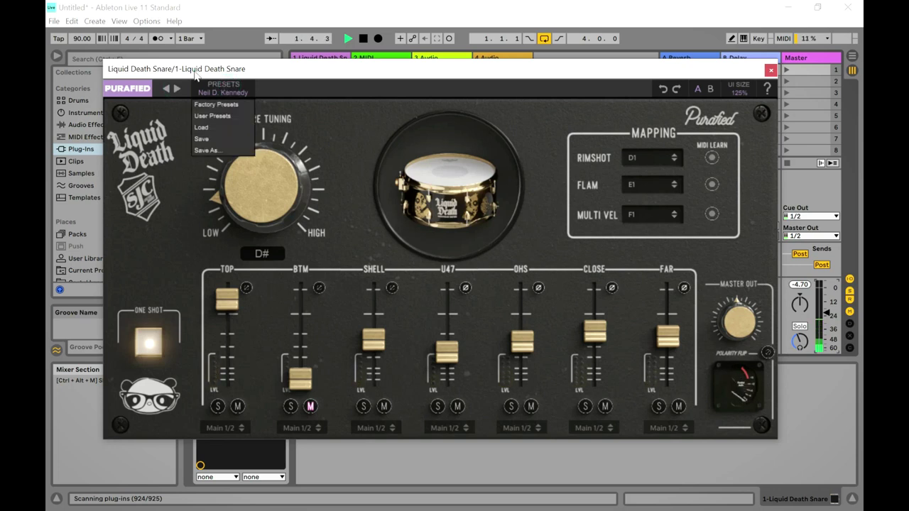
click(177, 91)
click(177, 94)
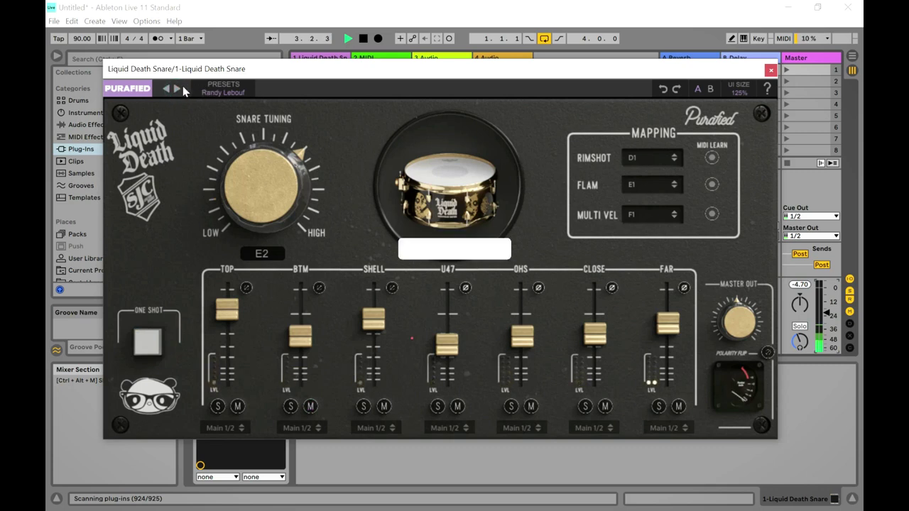
click(177, 90)
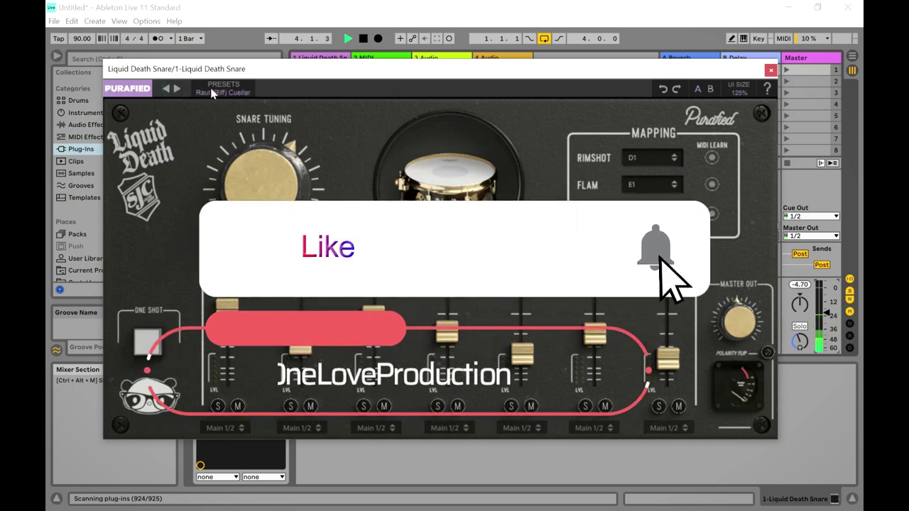
- Load Blink 182 - The Anthem Part Two from the Iconic Snares - Vol. 1 factory presets
click(224, 88)
mouse_move(229, 106)
mouse_move(281, 105)
mouse_move(291, 129)
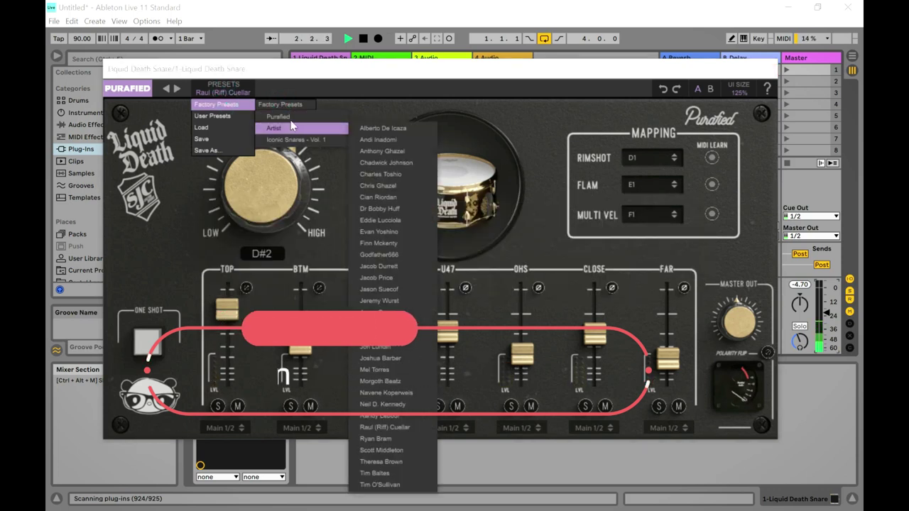
mouse_move(288, 140)
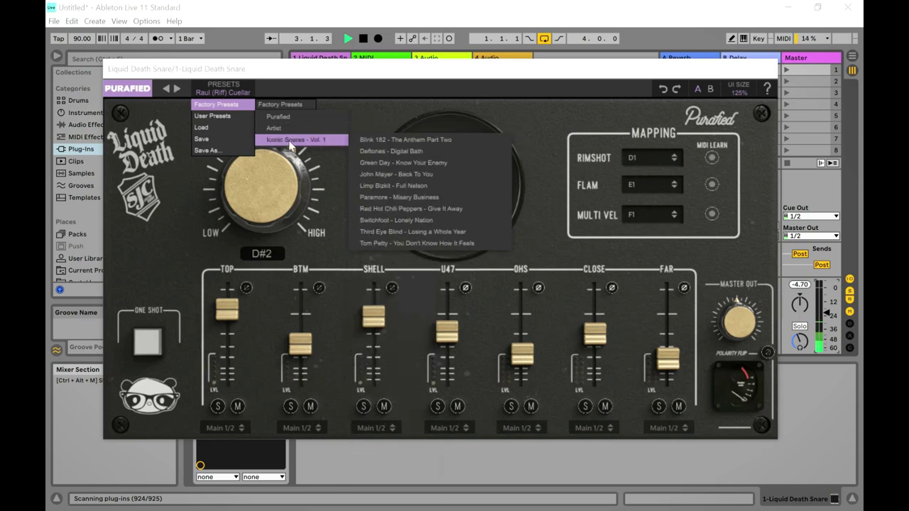
click(369, 139)
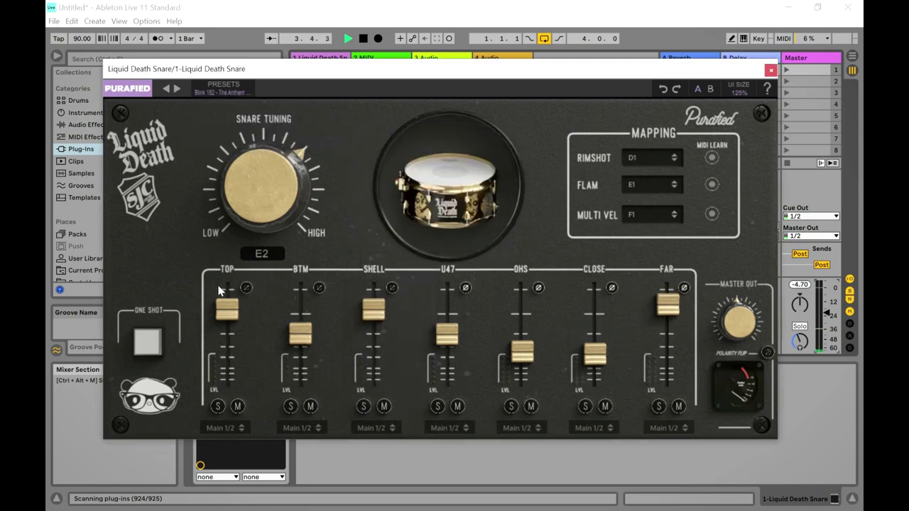
- Audition the next eight Iconic Snares presets one at a time, from Deftones - Digital Bath to Third Eye Blind - Losing a Whole Year
click(177, 90)
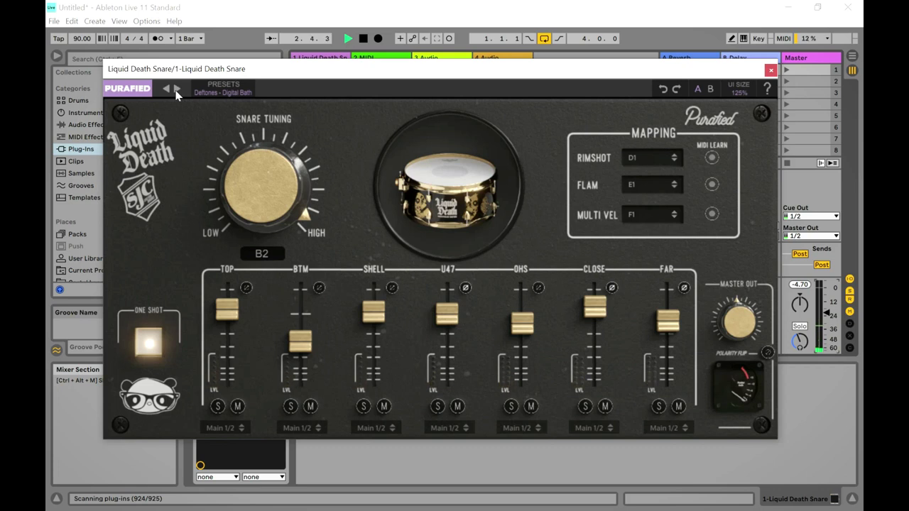
click(177, 90)
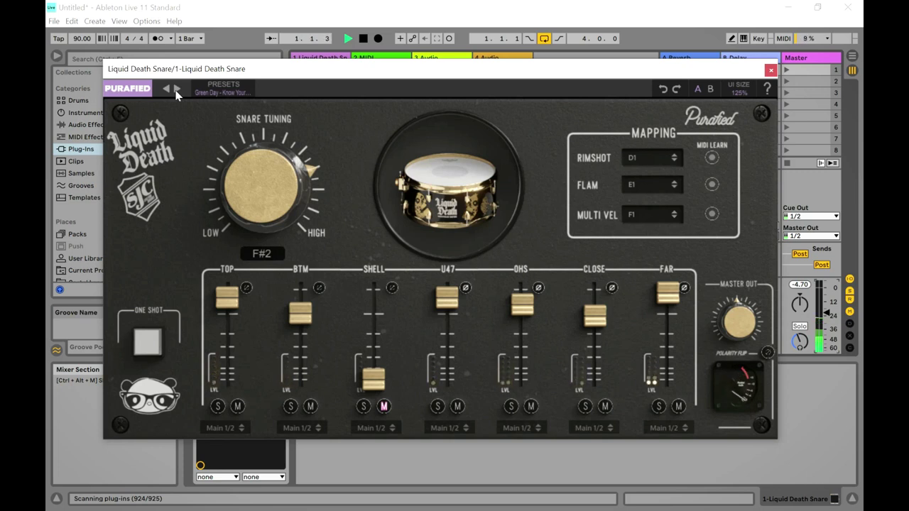
click(177, 90)
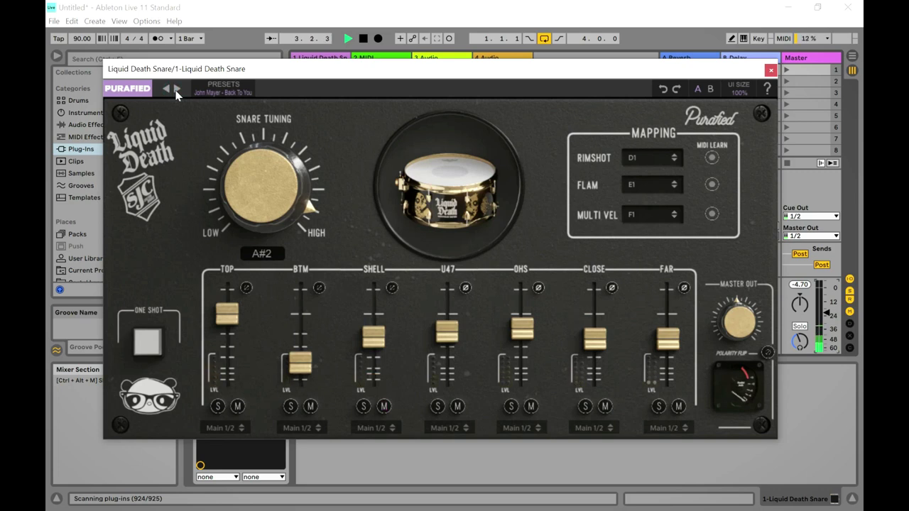
click(176, 90)
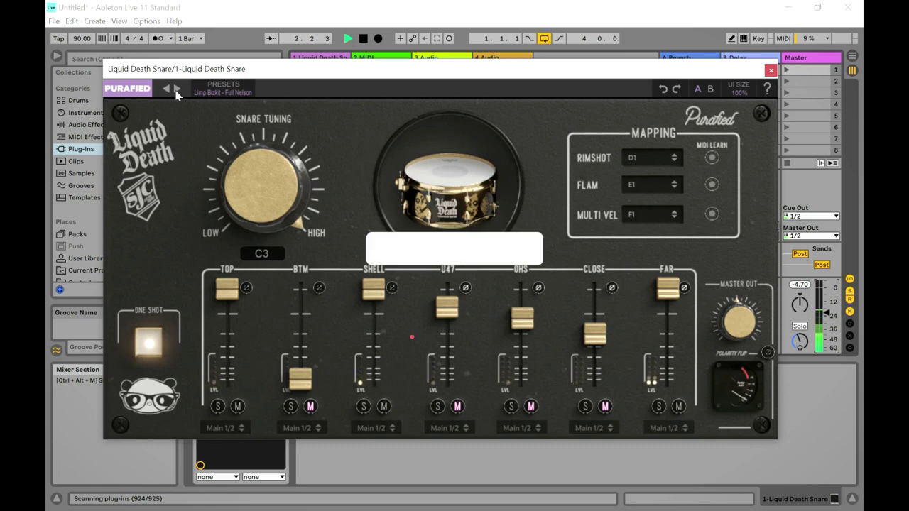
click(177, 90)
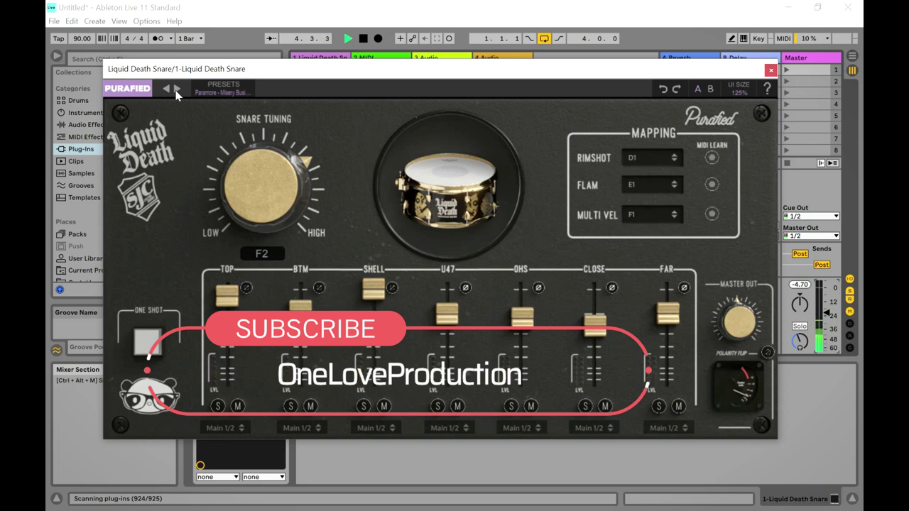
click(177, 90)
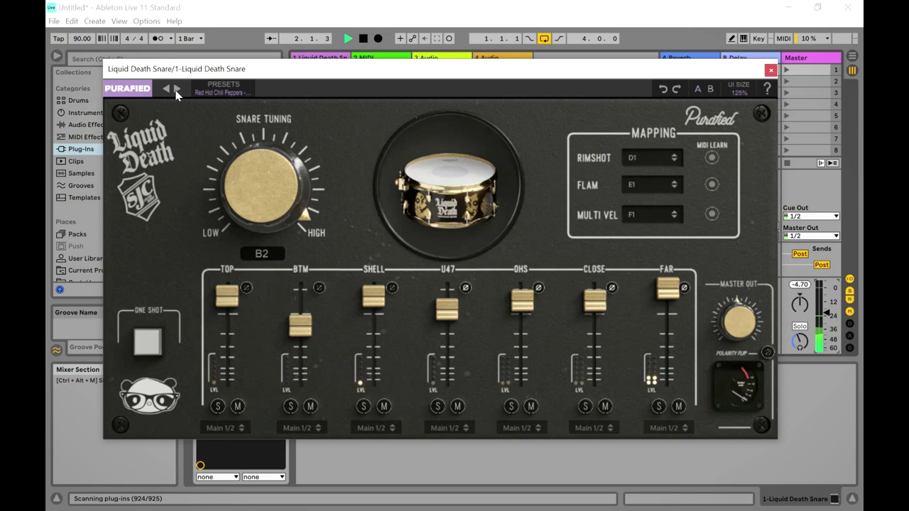
click(177, 90)
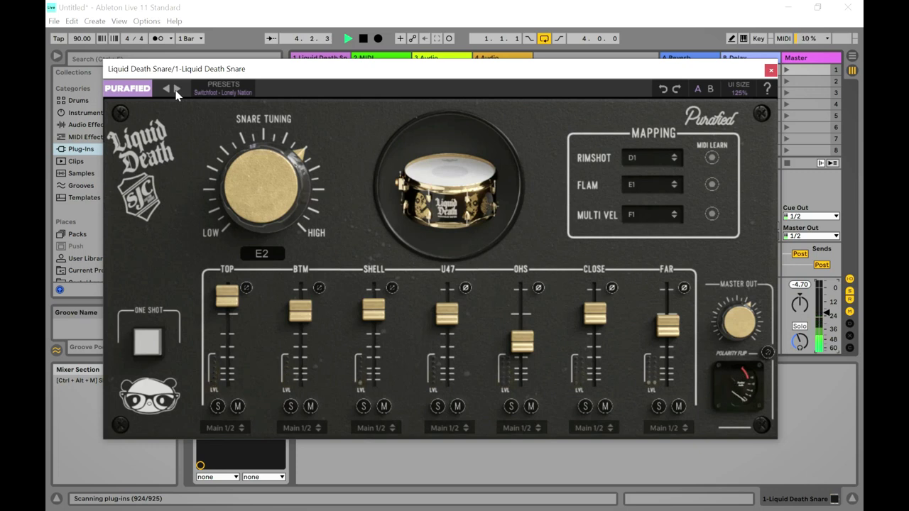
click(177, 91)
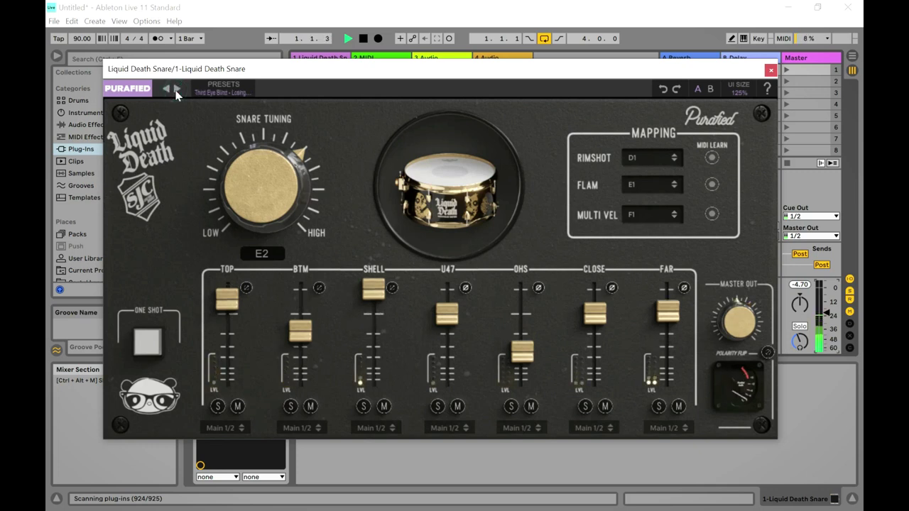
- Try the snare tuning at G, C#2 and G#2 on the Third Eye Blind preset
click(261, 255)
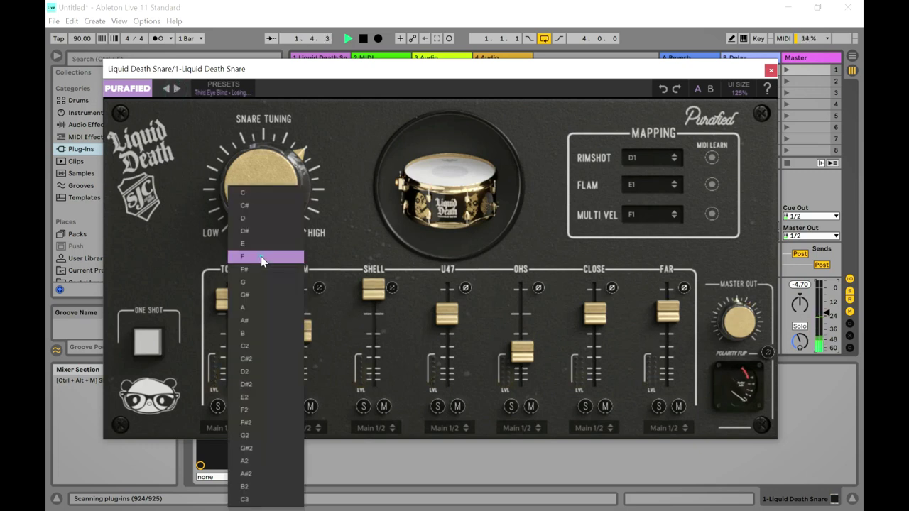
click(288, 282)
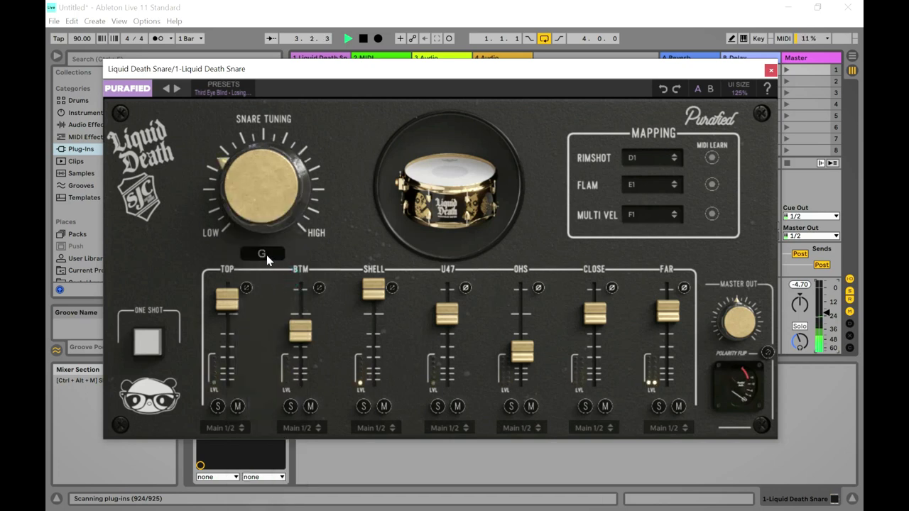
click(266, 255)
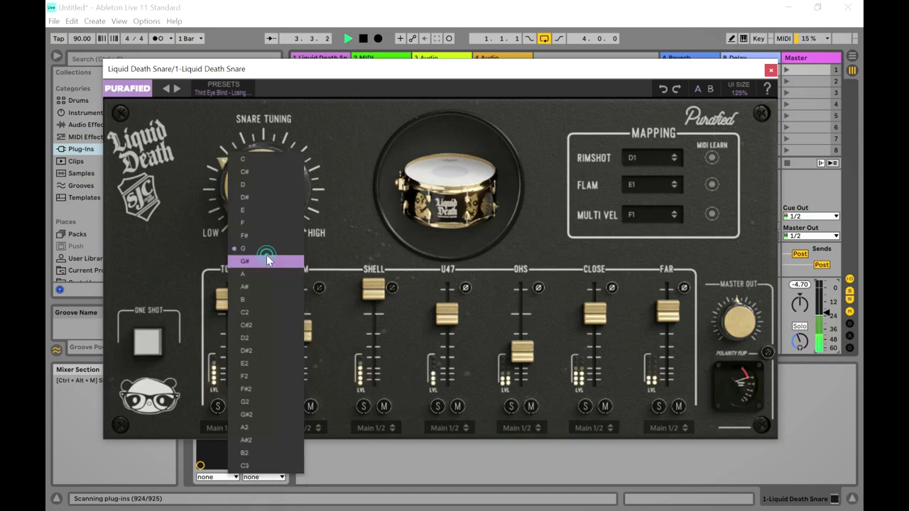
click(260, 325)
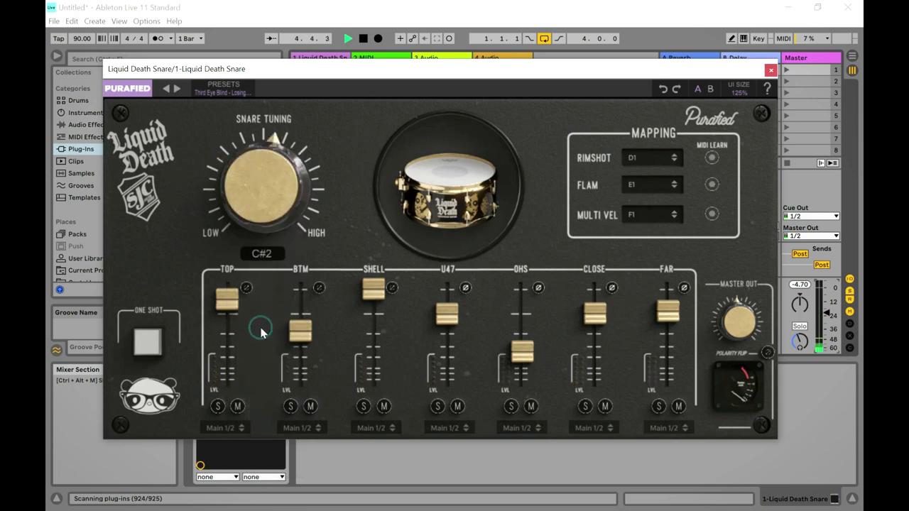
click(262, 255)
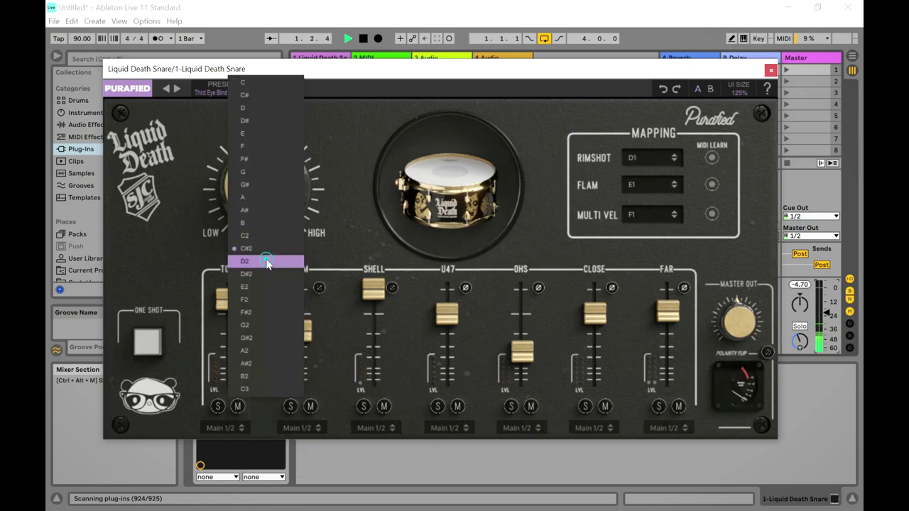
click(271, 332)
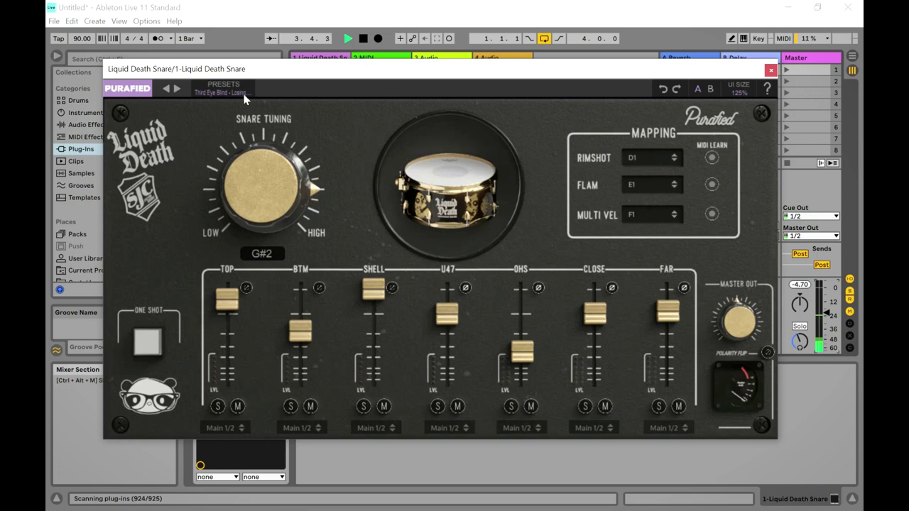
- Load the Tom Petty - You Don't Know How It Feels preset, then open the Windows Start menu
click(178, 90)
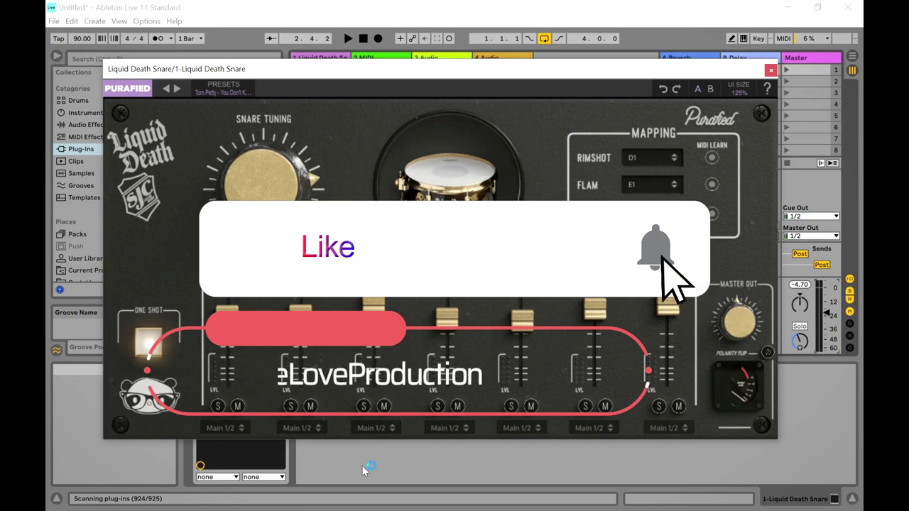
key(super)
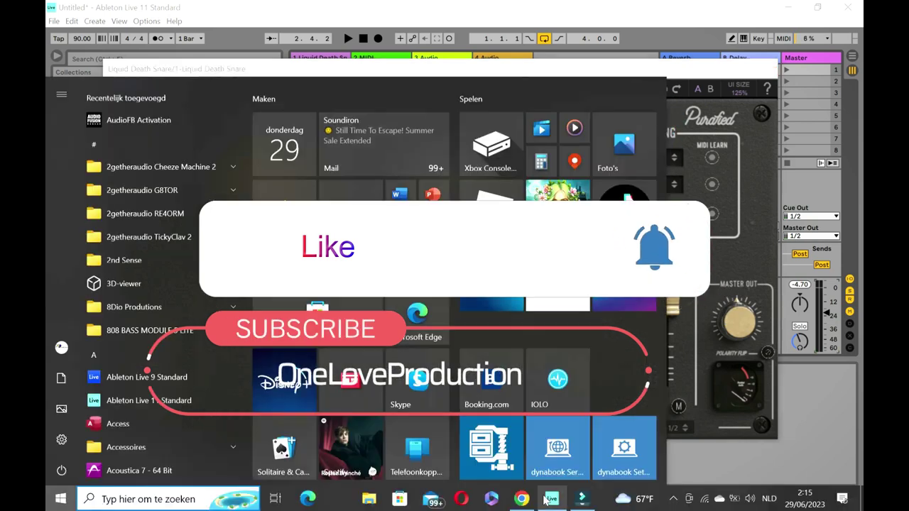